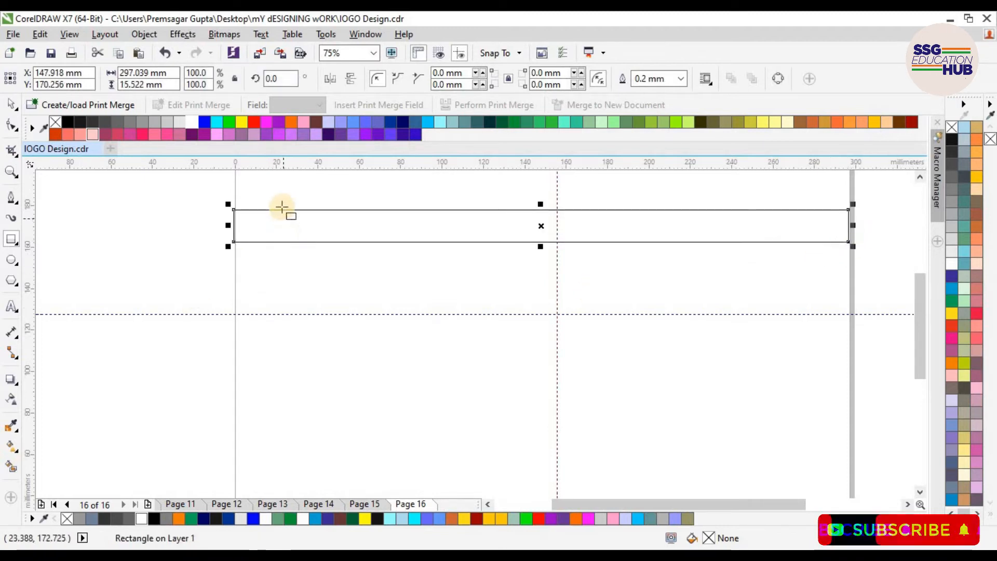
Step: Draw a lens rectangle about 102 by 75 mm hanging from the bar's top edge and place a copy under the bar's right half
left_click_drag(262, 209, 480, 365)
left_click_drag(373, 287, 661, 287)
Step: Shorten the bar to about 276 mm from its right end and shift all three rectangles right toward the page's middle
left_click(846, 223)
left_click_drag(848, 225, 808, 223)
left_click(171, 256)
scroll(576, 226, "up", 3)
scroll(577, 229, "down", 2)
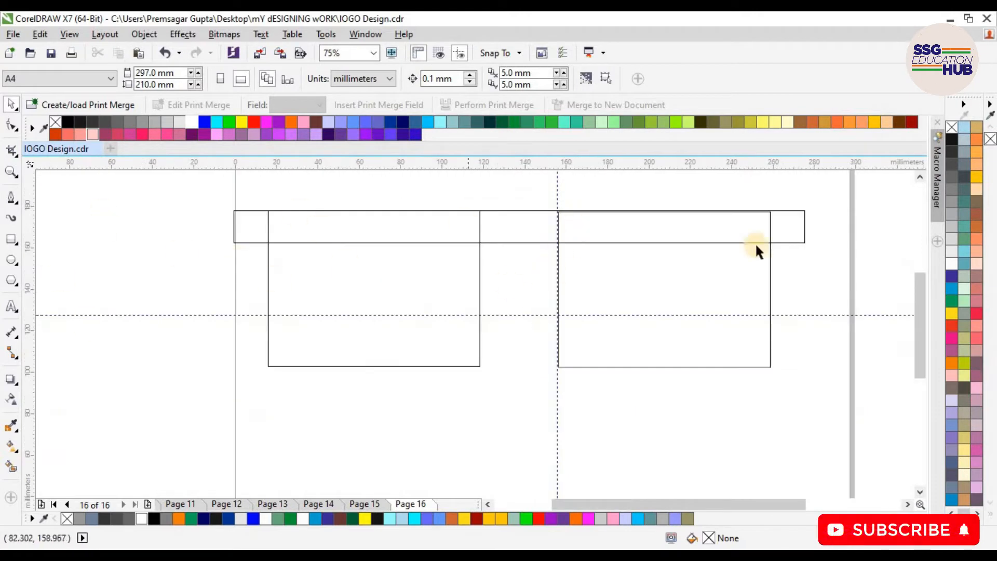
left_click_drag(186, 194, 876, 396)
left_click_drag(517, 289, 558, 293)
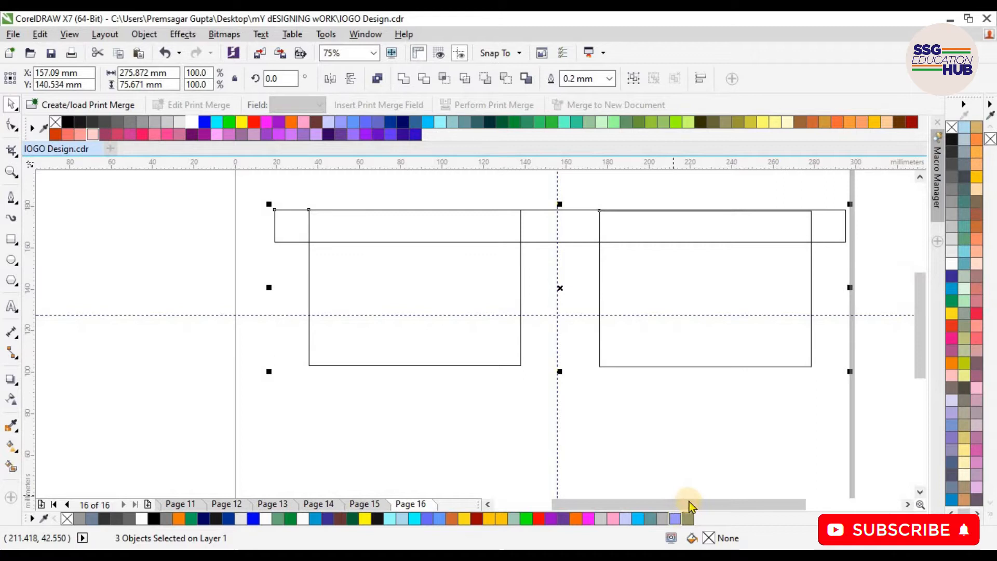
Step: Convert the rectangles to curves and add a node at the middle of the bar's bottom edge
left_click_drag(689, 504, 707, 504)
scroll(602, 420, "up", 2)
left_click(600, 413)
scroll(600, 413, "down", 2)
scroll(920, 305, "up", 3)
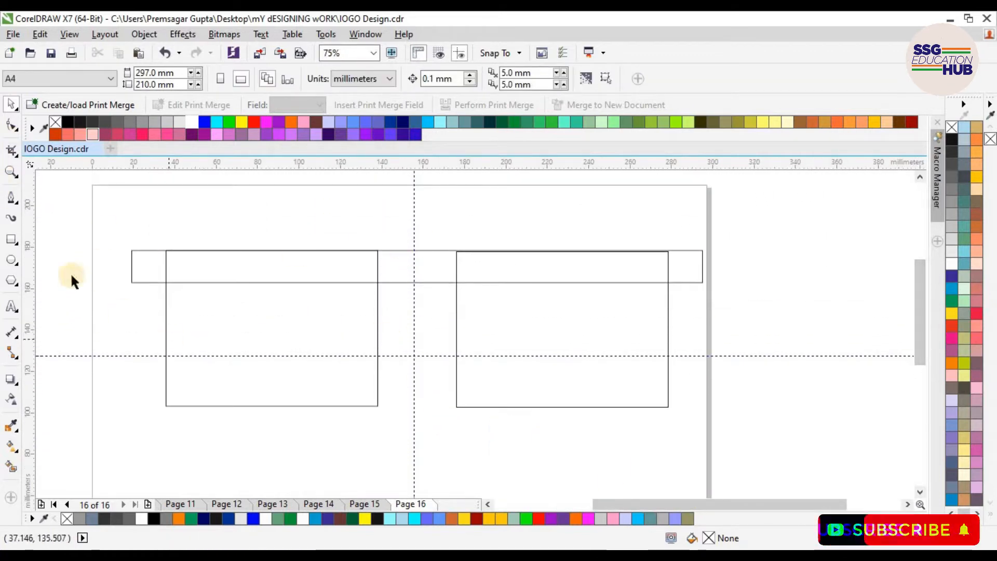
left_click(12, 125)
left_click(457, 272)
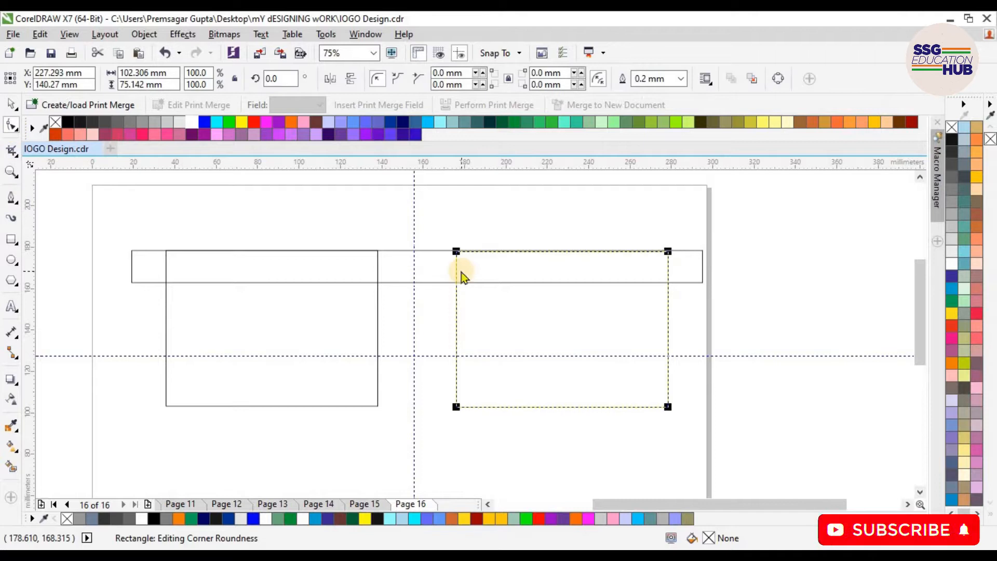
key("ctrl+q")
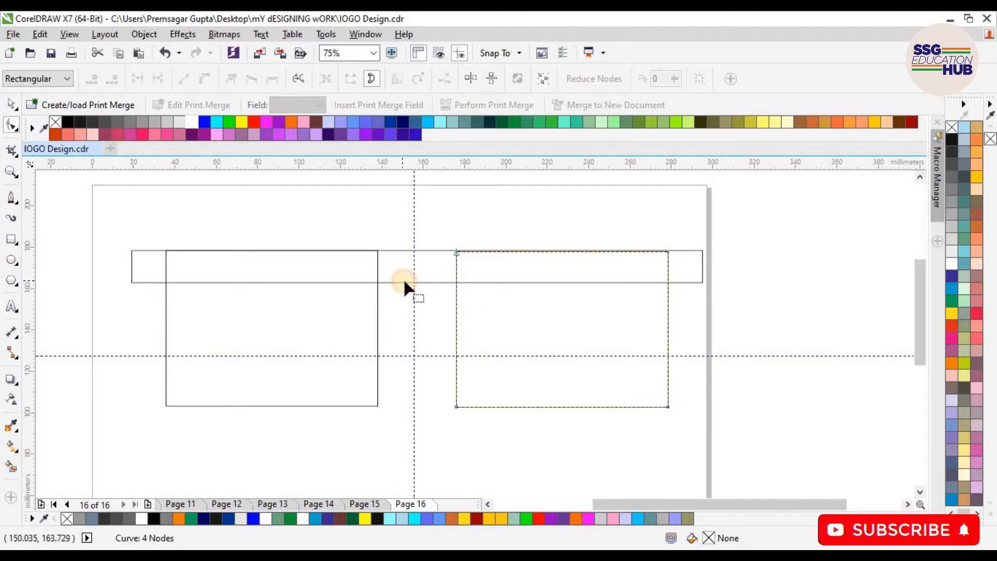
double_click(404, 282)
Step: Select all nodes of the left and right lens outlines and make their segments bendable curves
left_click_drag(95, 233, 710, 458)
left_click_drag(149, 231, 375, 404)
left_click_drag(115, 236, 398, 420)
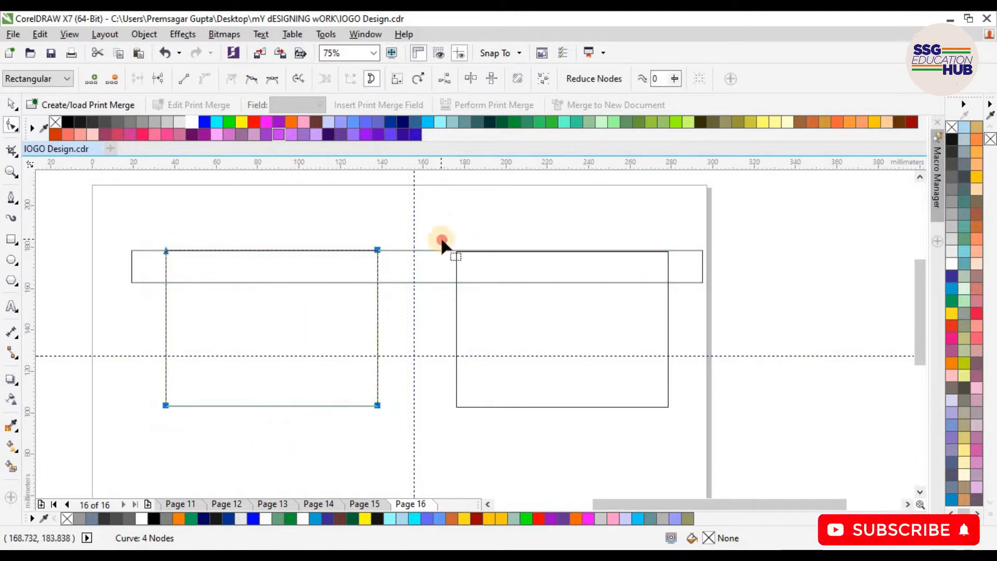
left_click(456, 267)
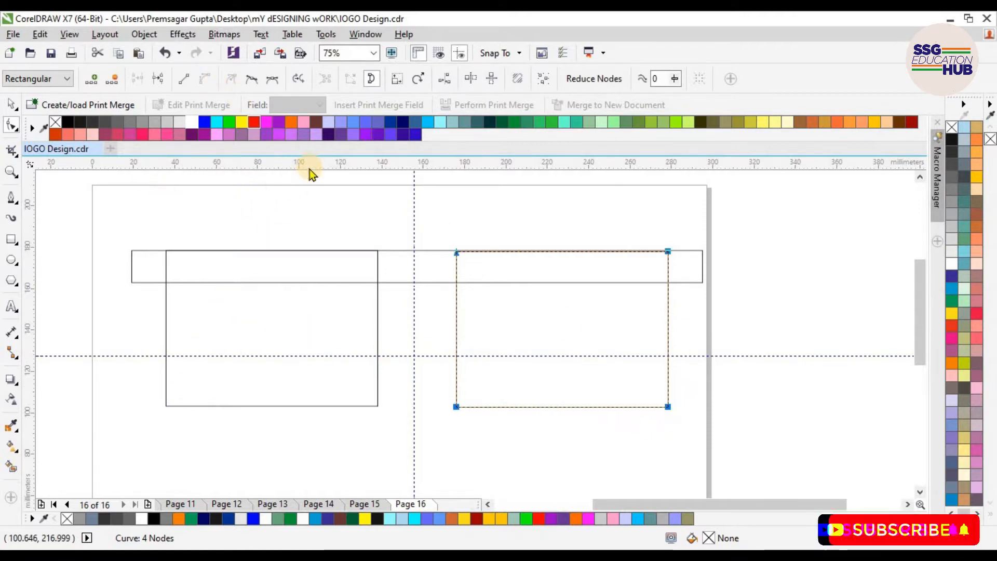
Step: Add a horizontal guideline just above the lenses' bottom edge and move the left lens's two bottom nodes inward
left_click_drag(305, 223, 345, 388)
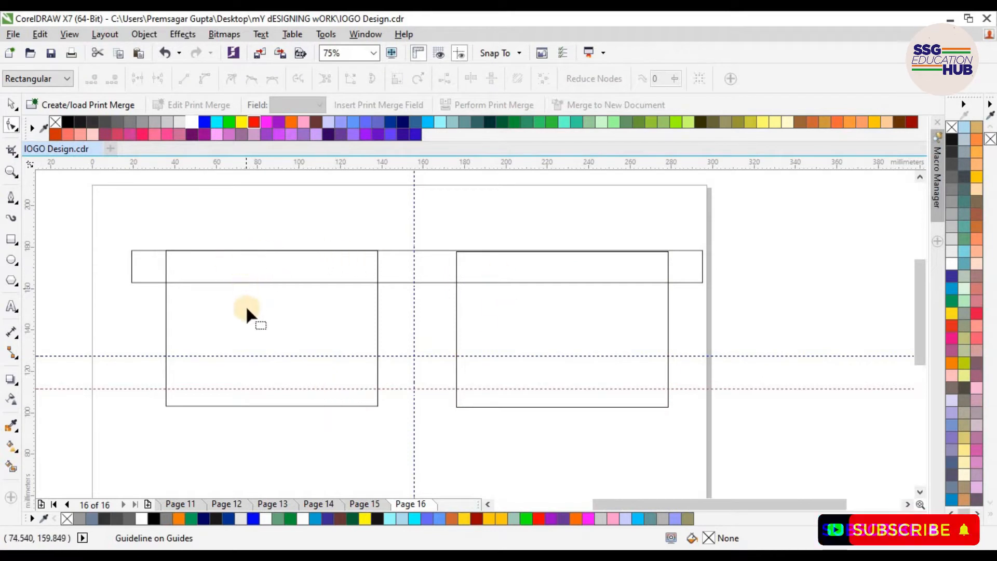
left_click_drag(165, 406, 187, 406)
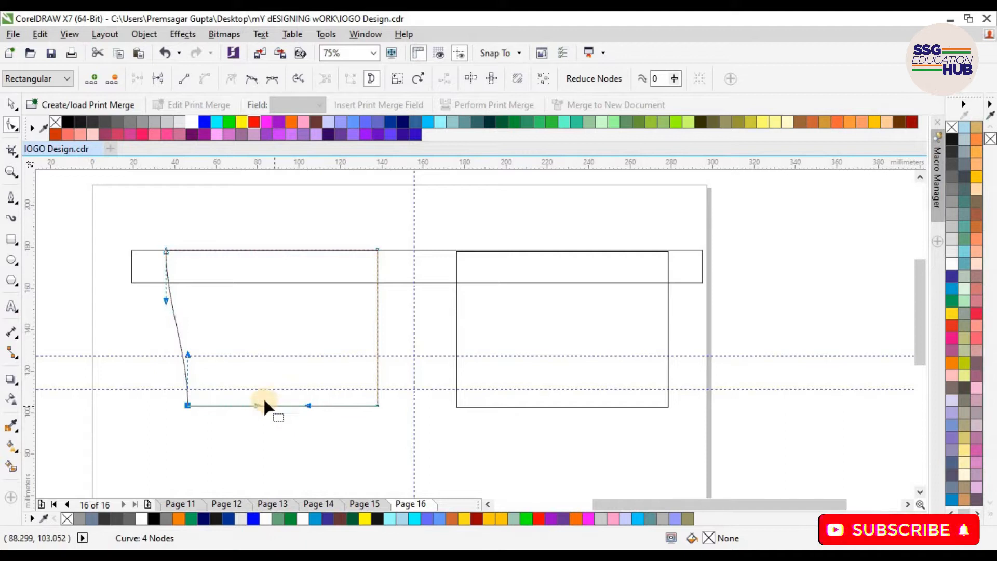
left_click_drag(377, 406, 349, 405)
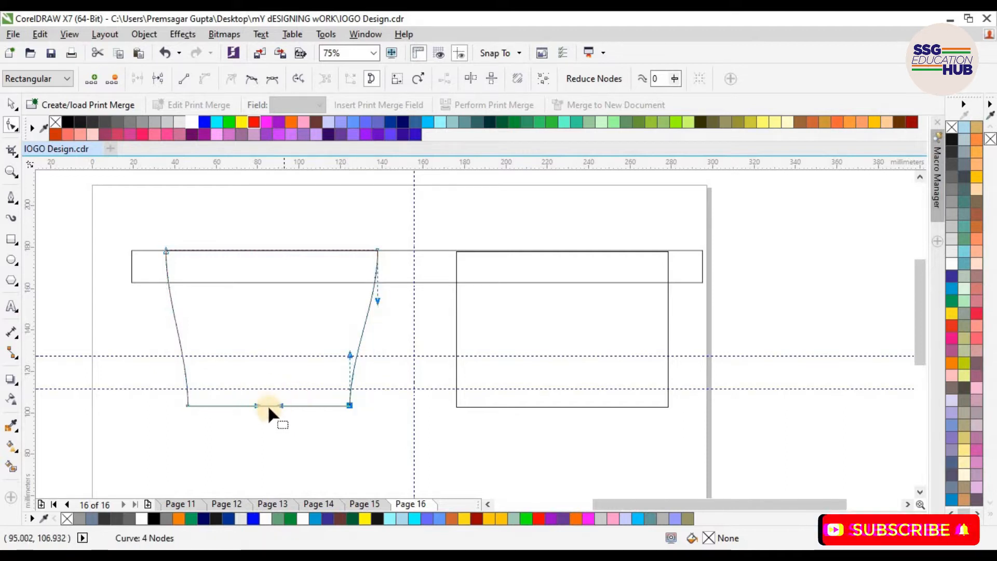
Step: Bow the left lens's bottom edge downward and curve its right side outward
scroll(302, 340, "up", 1)
scroll(304, 350, "down", 1)
left_click_drag(267, 411, 267, 436)
left_click_drag(358, 380, 387, 344)
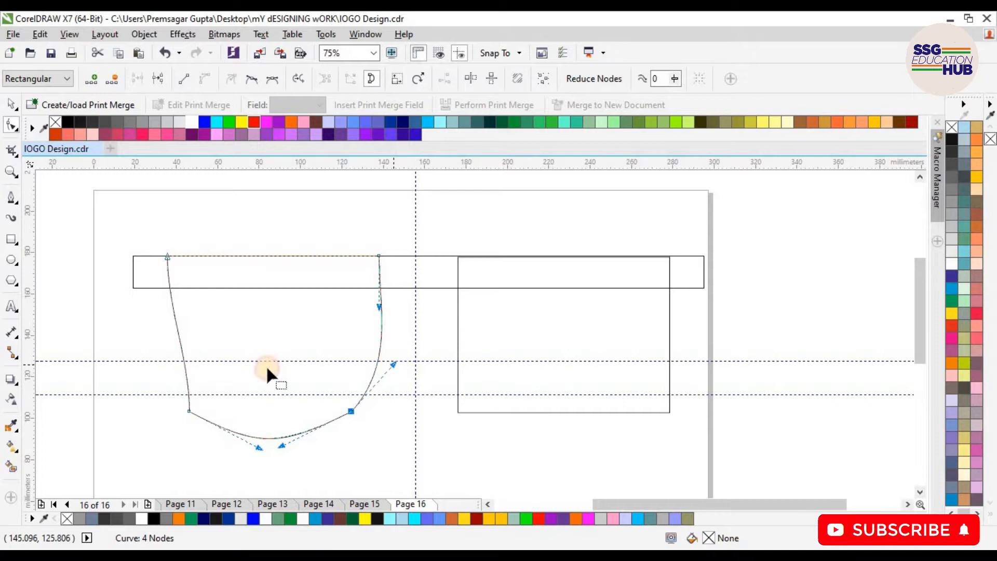
Step: Curve the left lens's left side outward, flatten its bottom arc, and align the bottom corners with vertical guidelines at about 40 and 130 mm
left_click(189, 412)
left_click_drag(181, 358, 140, 366)
left_click_drag(259, 449, 280, 436)
left_click_drag(260, 437, 275, 434)
left_click_drag(29, 327, 362, 398)
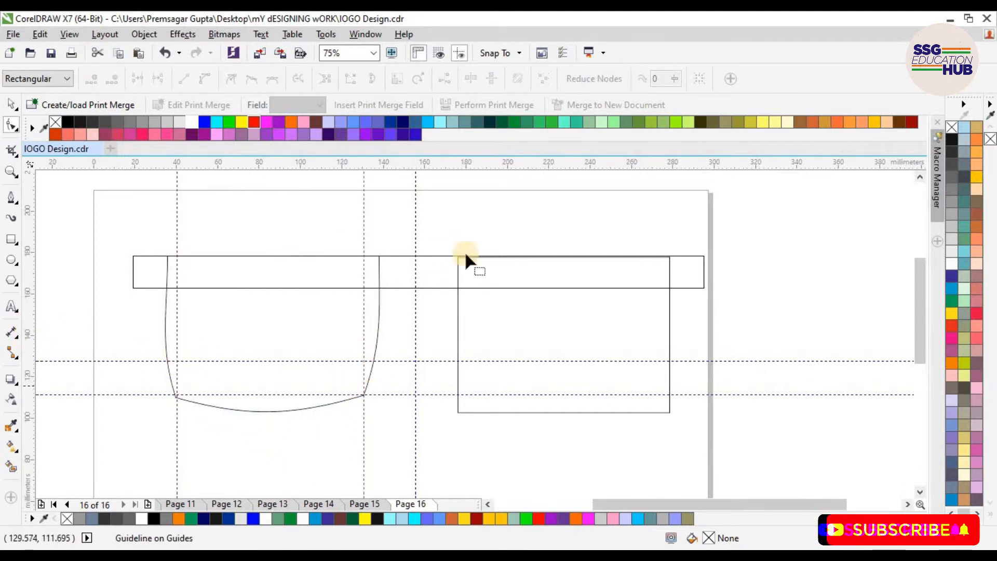
Step: Refine the curve handles on both sides of the left lens so the sides taper symmetrically
left_click(378, 306)
left_click_drag(381, 343, 376, 342)
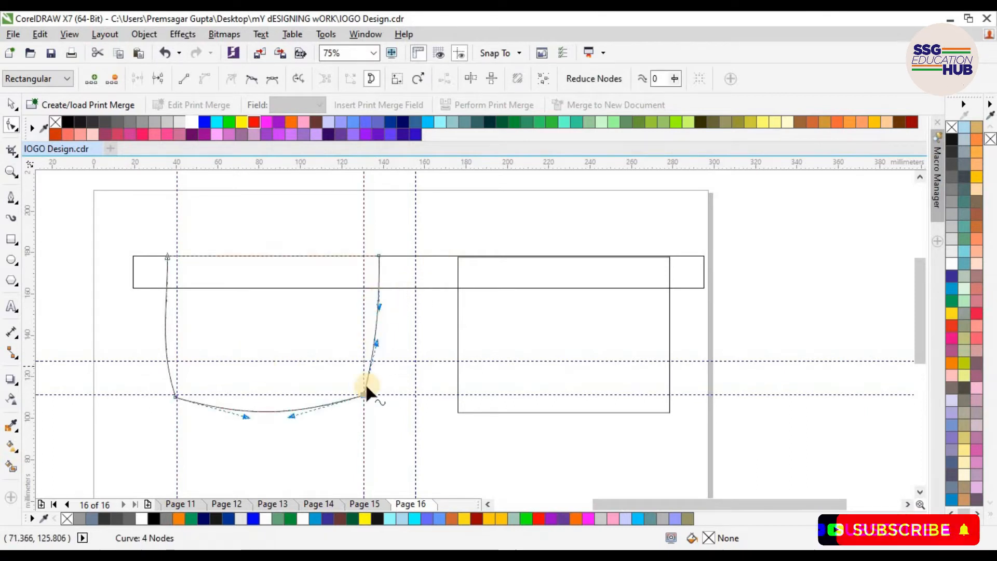
left_click_drag(160, 347, 167, 341)
left_click(173, 355)
scroll(271, 426, "down", 1)
scroll(269, 419, "up", 1)
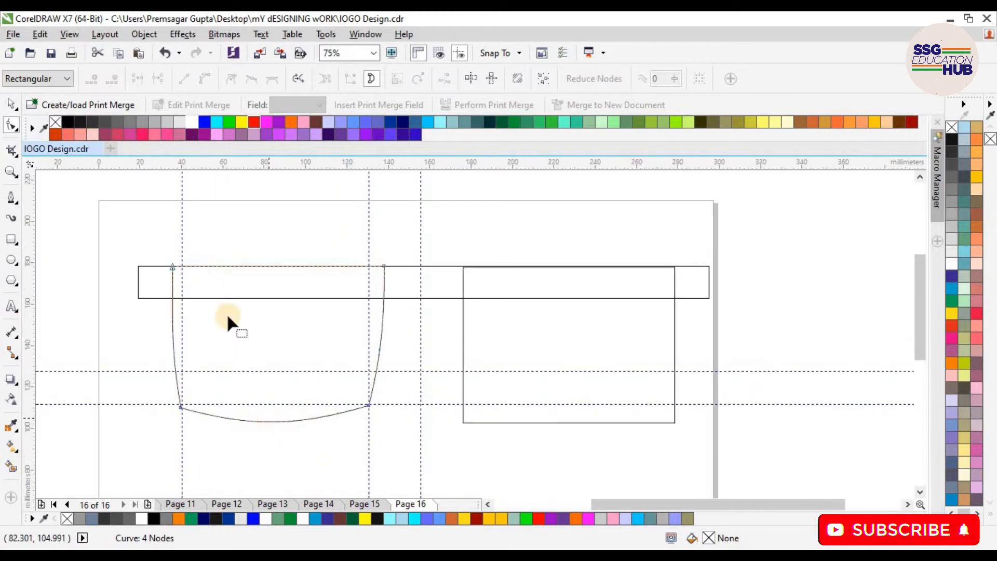
Step: Bow the left lens's top edge upward into an arc and nudge its top-right corner slightly inward
left_click_drag(264, 266, 259, 252)
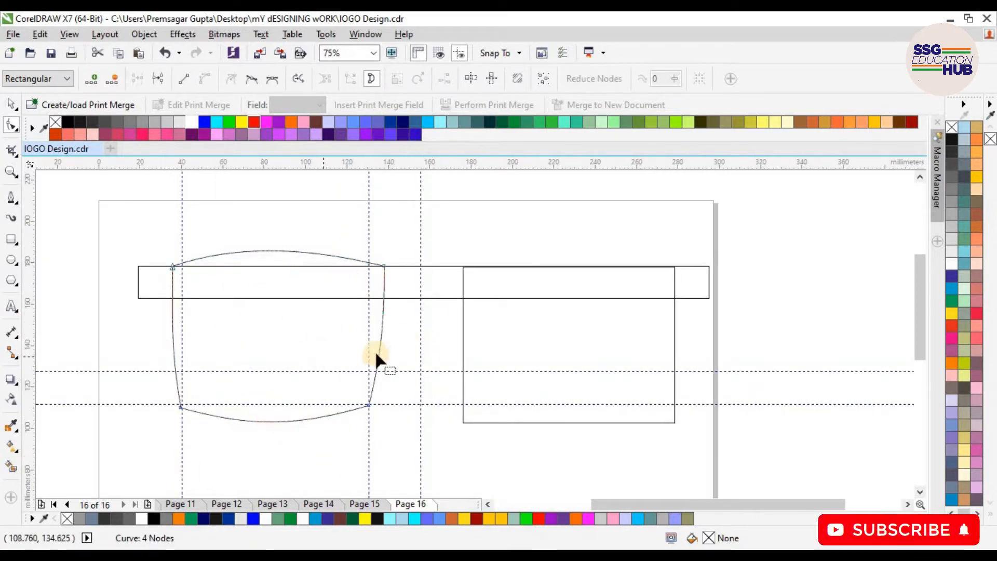
left_click(382, 266)
left_click_drag(379, 263, 375, 262)
left_click_drag(239, 240, 242, 241)
left_click(305, 356)
scroll(323, 419, "down", 1)
scroll(316, 421, "up", 1)
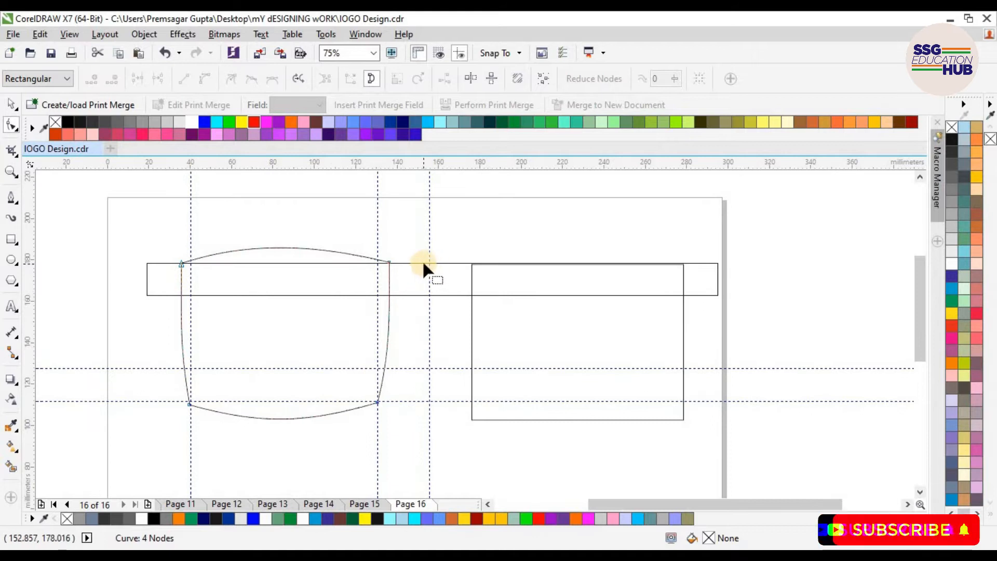
Step: Duplicate the shaped left lens onto the right side and delete the plain rectangle there
left_click_drag(424, 261, 427, 262)
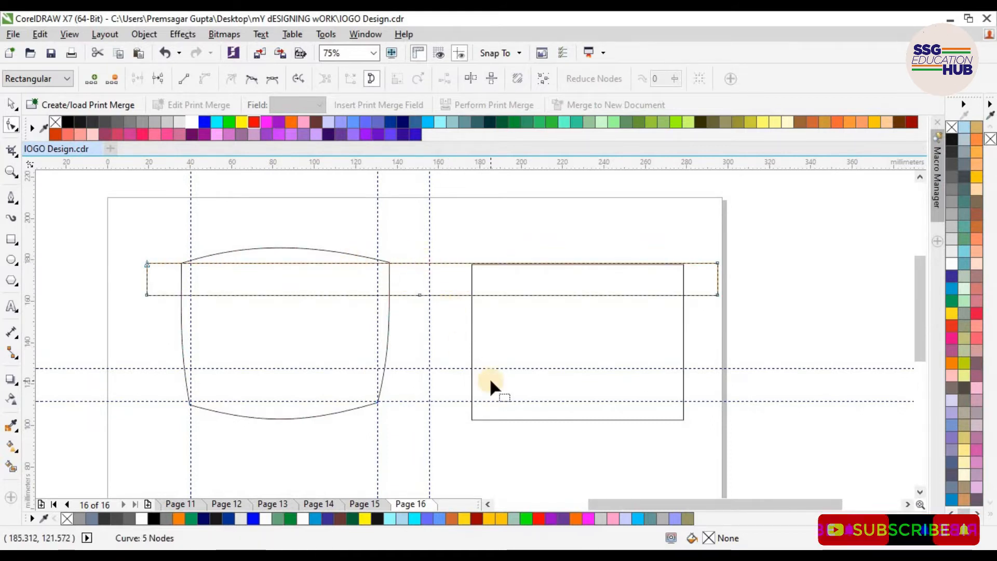
left_click(10, 104)
left_click_drag(288, 246, 586, 247)
left_click(691, 418)
left_click(684, 419)
key("Delete")
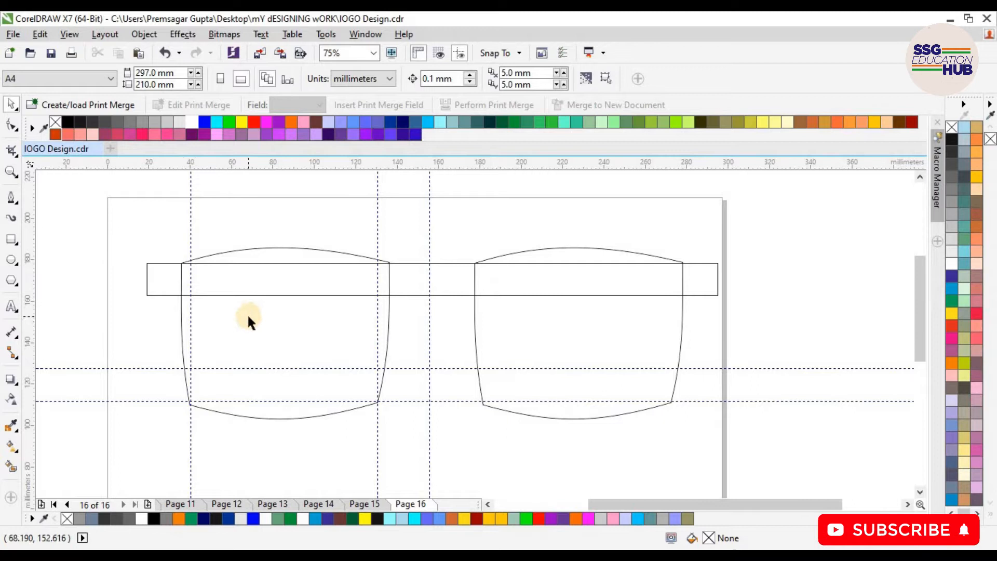
left_click(10, 198)
scroll(400, 269, "up", 2)
scroll(481, 287, "down", 2)
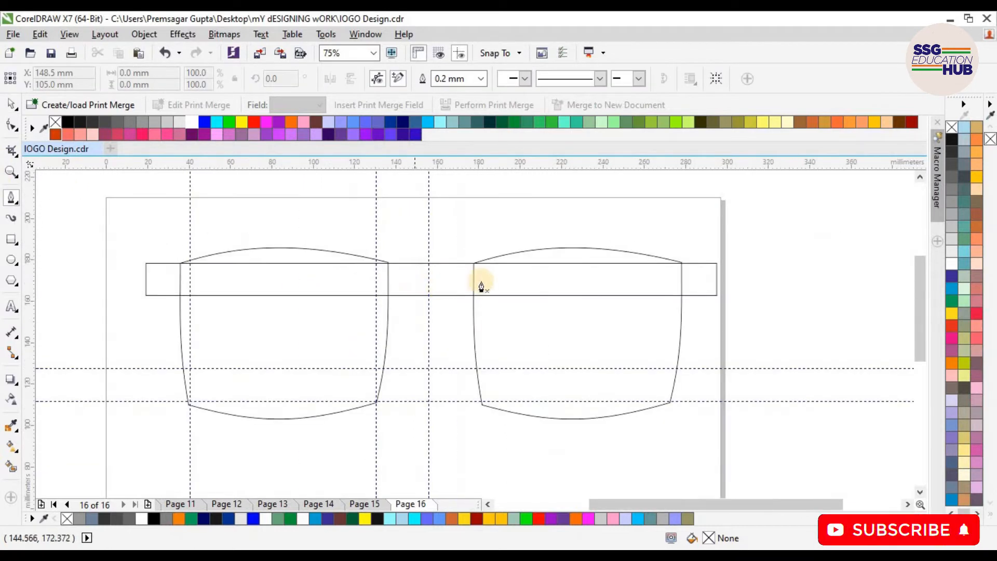
left_click(11, 104)
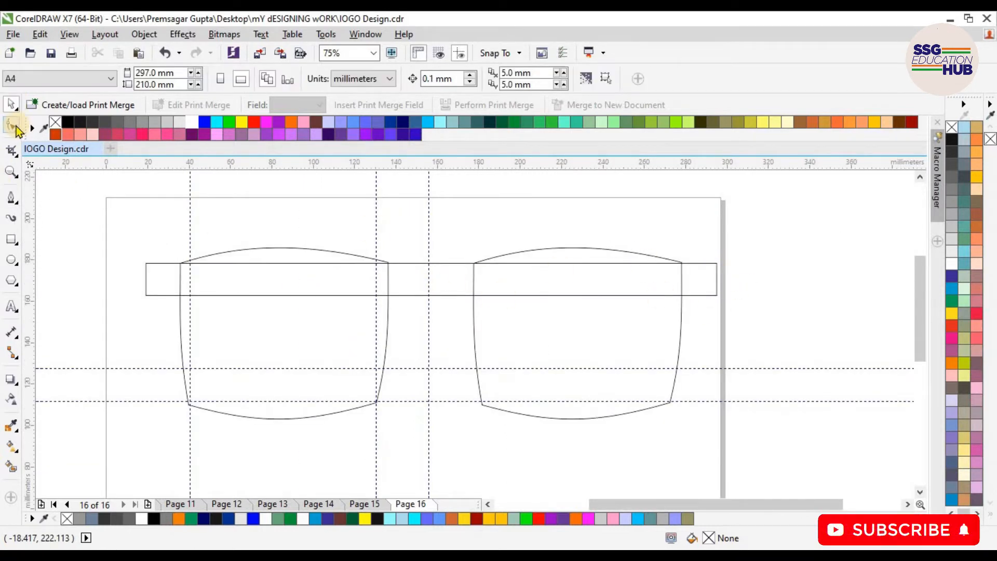
Step: Taper both ends of the bar by moving its two outer bottom corners slightly inward
left_click(691, 295)
left_click_drag(715, 295, 708, 295)
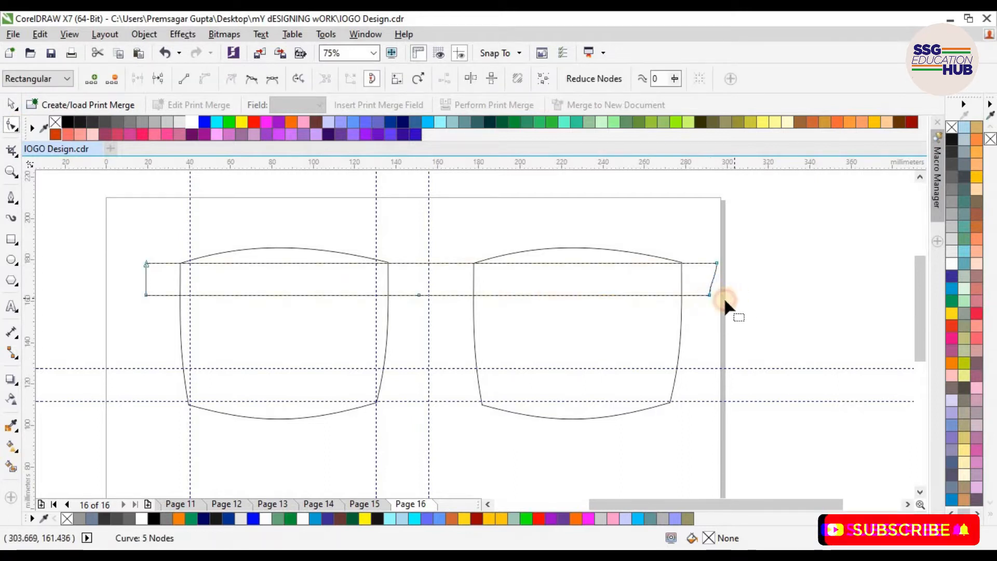
left_click_drag(145, 295, 152, 295)
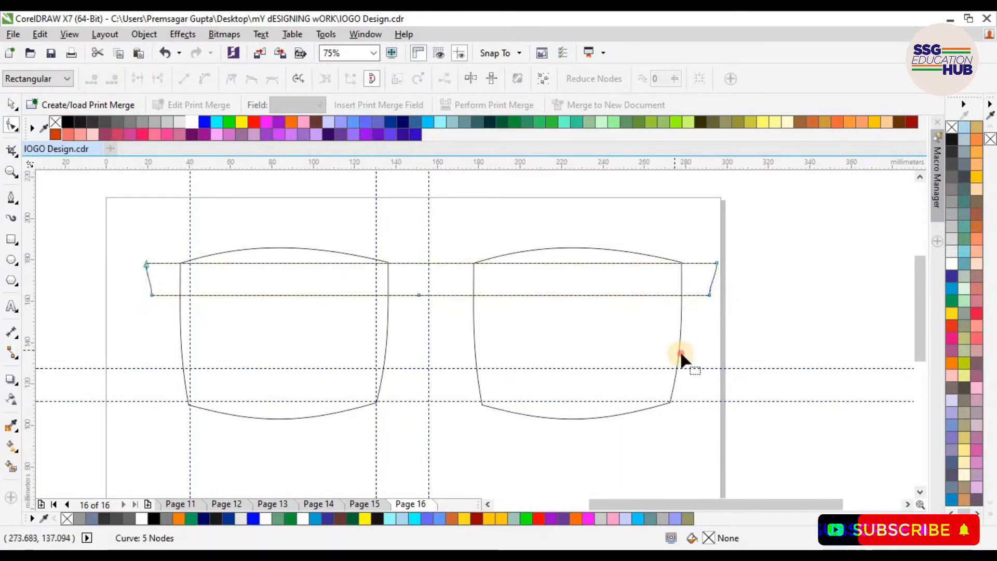
Step: Smart-fill every enclosed region of the bar and both lenses with slate blue and no outline
left_click(10, 467)
left_click(165, 281)
left_click(254, 283)
left_click(280, 257)
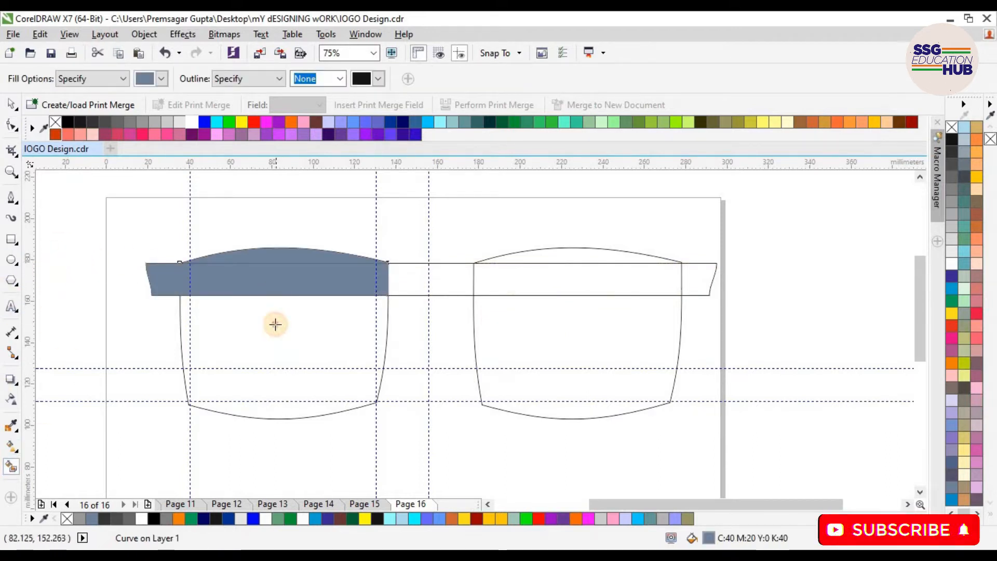
left_click(275, 323)
left_click(440, 283)
left_click(519, 291)
left_click(553, 254)
left_click(576, 325)
left_click(706, 279)
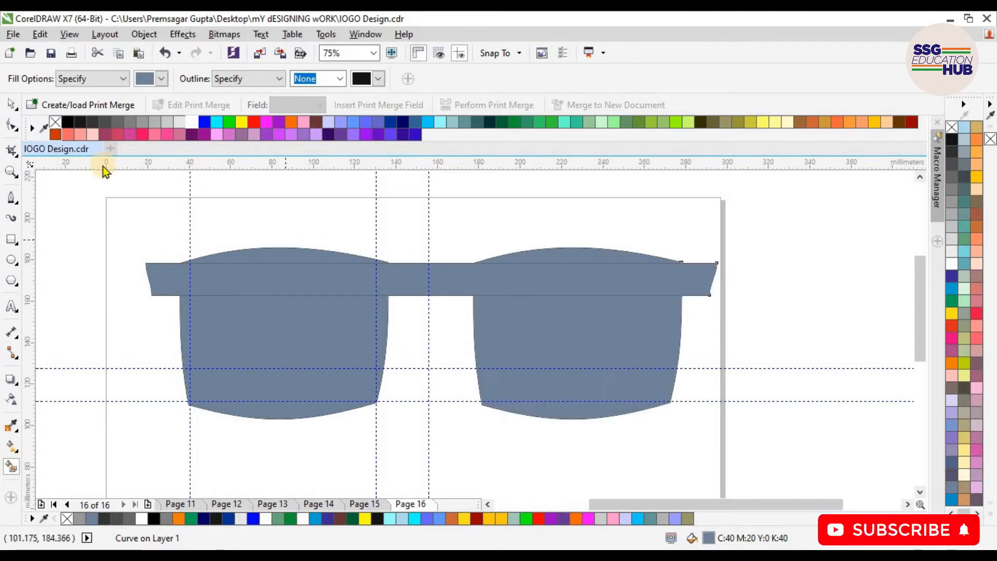
Step: Select all the glasses pieces and weld them into one single silhouette
left_click(11, 104)
left_click_drag(778, 431, 67, 162)
left_click(397, 81)
left_click(551, 273)
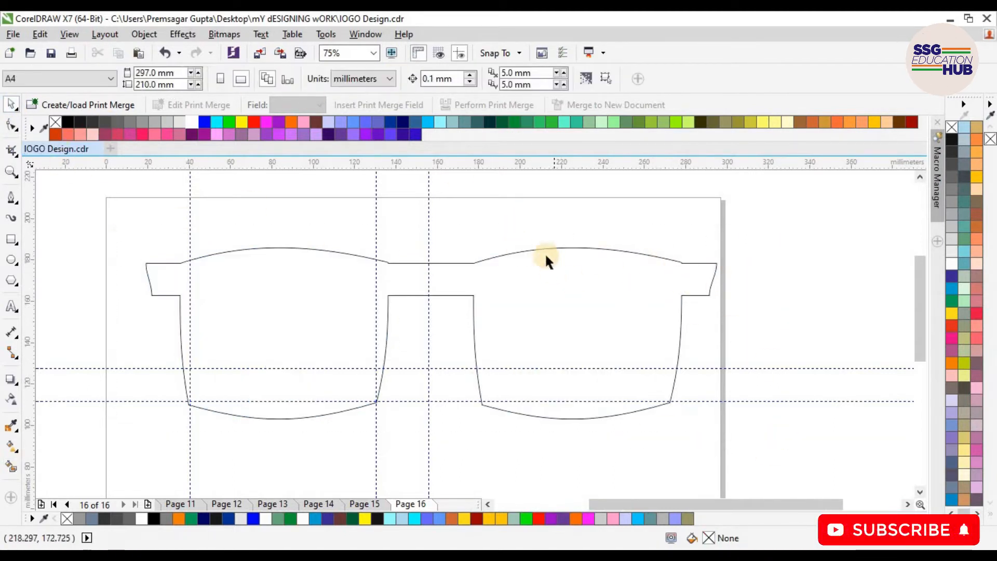
Step: Fill the merged glasses silhouette with the near-black color #1A1A1A
left_click(491, 265)
scroll(509, 275, "down", 2)
scroll(514, 276, "up", 2)
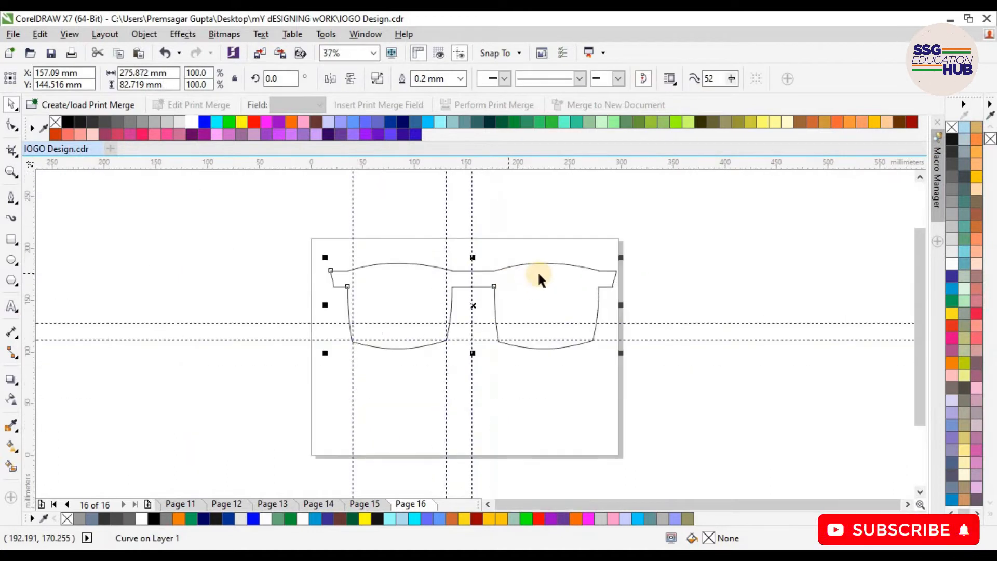
scroll(516, 265, "down", 2)
left_click_drag(496, 263, 491, 247)
left_click(67, 121)
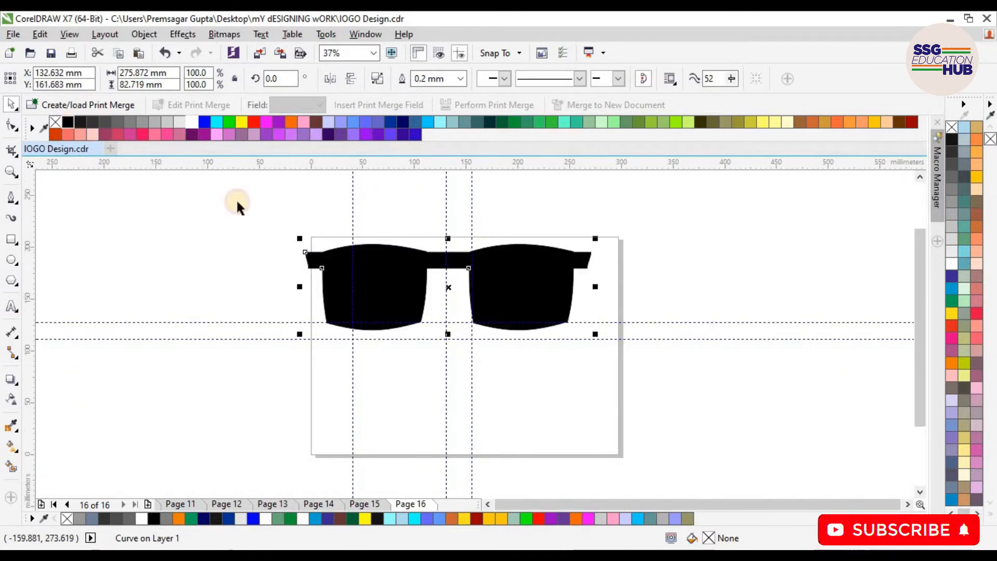
left_click(81, 121)
Step: Move the glasses to the page's upper right, centered at about X 212 mm, Y 170 mm
left_click(534, 282)
left_click_drag(534, 283, 817, 254)
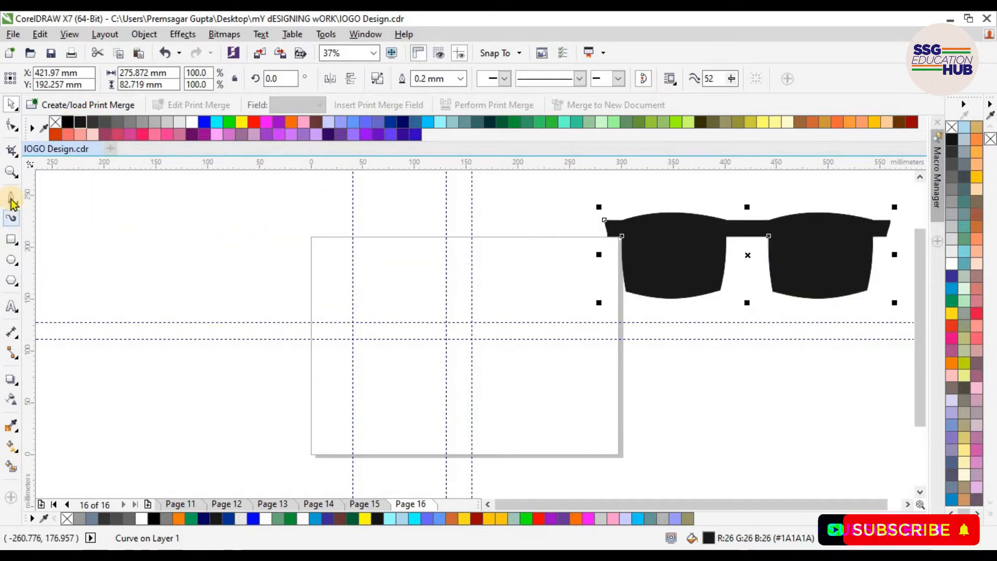
left_click_drag(703, 255, 474, 274)
scroll(370, 257, "up", 2)
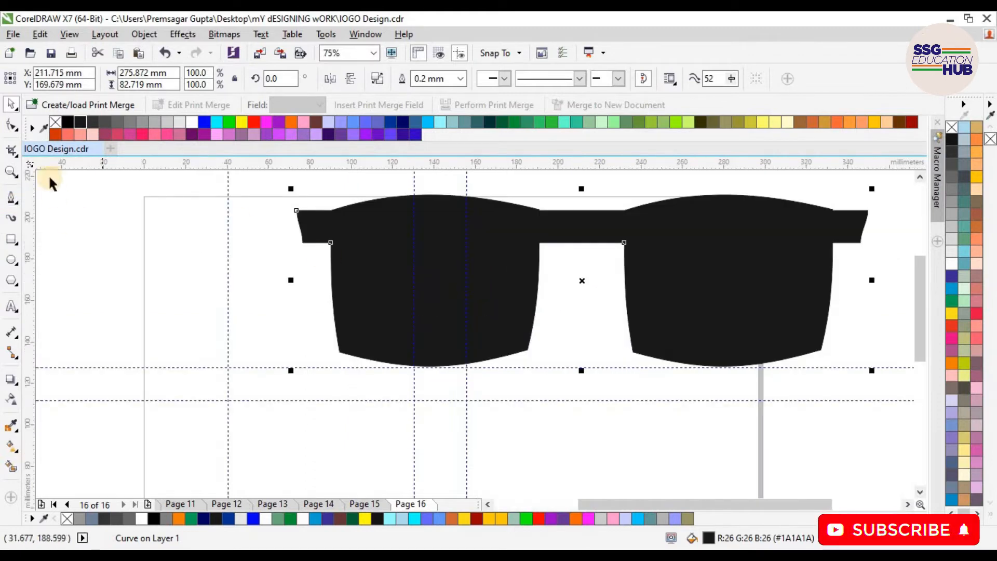
Step: Draw a circle about 6 mm in diameter on the bar's left end, filled white with no outline
left_click(12, 260)
left_click_drag(300, 212, 329, 240)
left_click(192, 125)
right_click(55, 123)
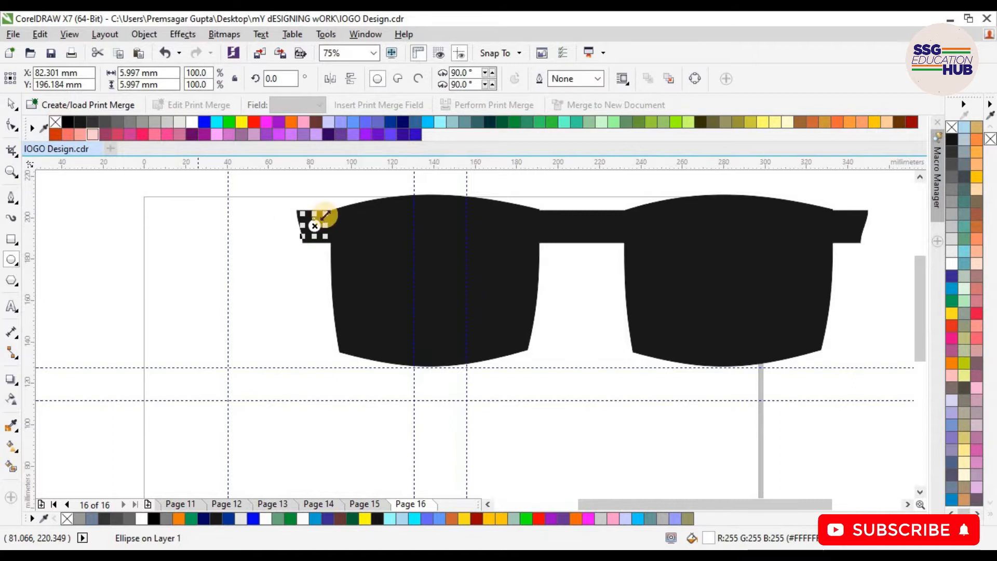
Step: Copy the white circle to the bar's right end and nudge it right to match the left one's placement
left_click_drag(633, 229, 845, 229)
right_click(845, 225)
left_click(12, 104)
key("Right")
key("Right")
key("Right")
key("Right")
key("Right")
key("Right")
key("Right")
key("Right")
key("Right")
key("Right")
key("Right")
key("Right")
key("Right")
key("Right")
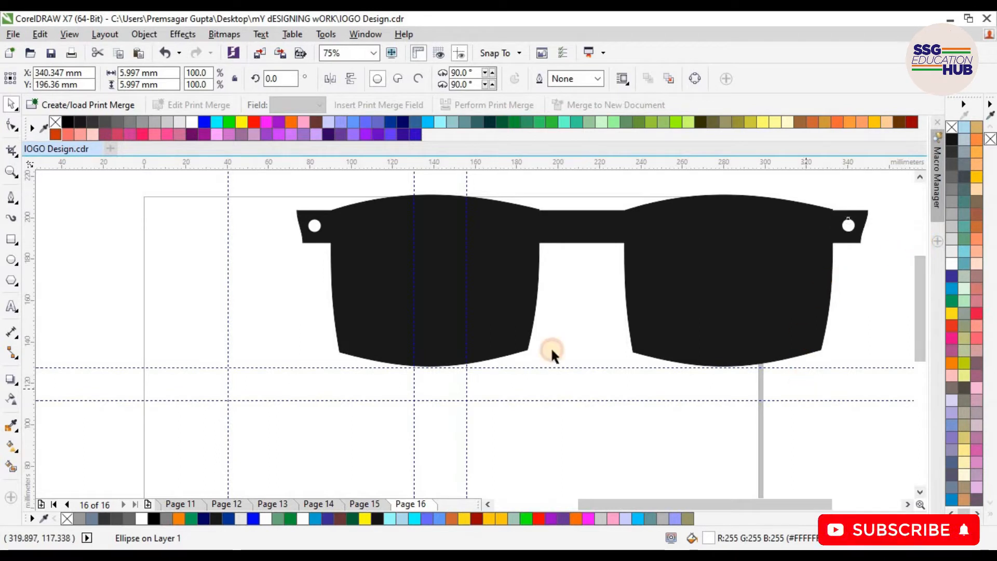
Step: Delete all the horizontal and vertical guidelines from the page
left_click(799, 388)
scroll(641, 263, "down", 2)
left_click(422, 319)
key("Delete")
left_click(423, 307)
key("Delete")
left_click(435, 302)
key("Delete")
left_click(517, 322)
key("Delete")
left_click(543, 322)
key("Delete")
Step: Move the glasses together with both white circles to the left, mostly off the page
left_click(524, 262)
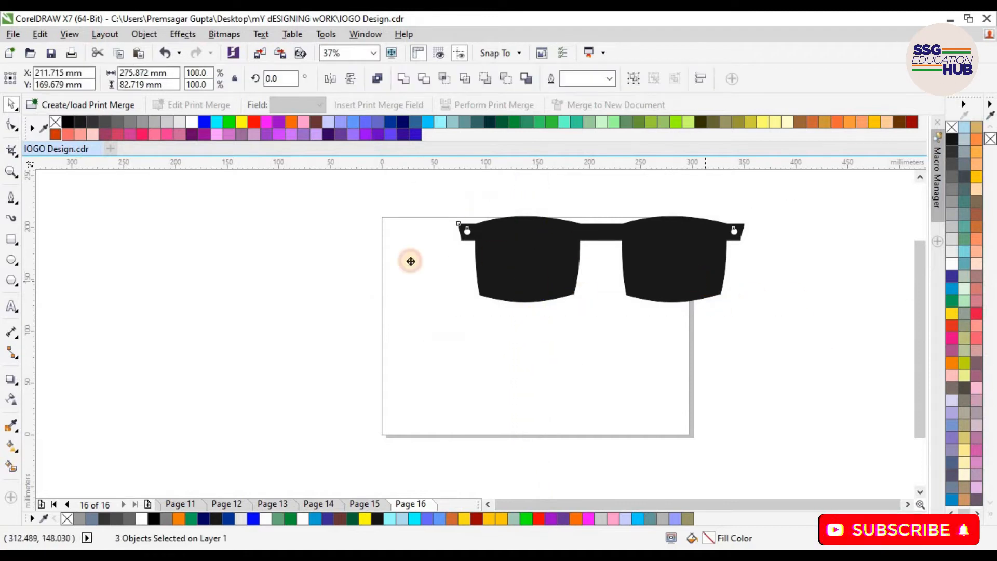
left_click_drag(525, 261, 205, 240)
Step: Draw a straight Pen line spanning about 15.5 by 21 mm from the left lens's inner edge up to the bridge's underside
scroll(279, 222, "up", 1)
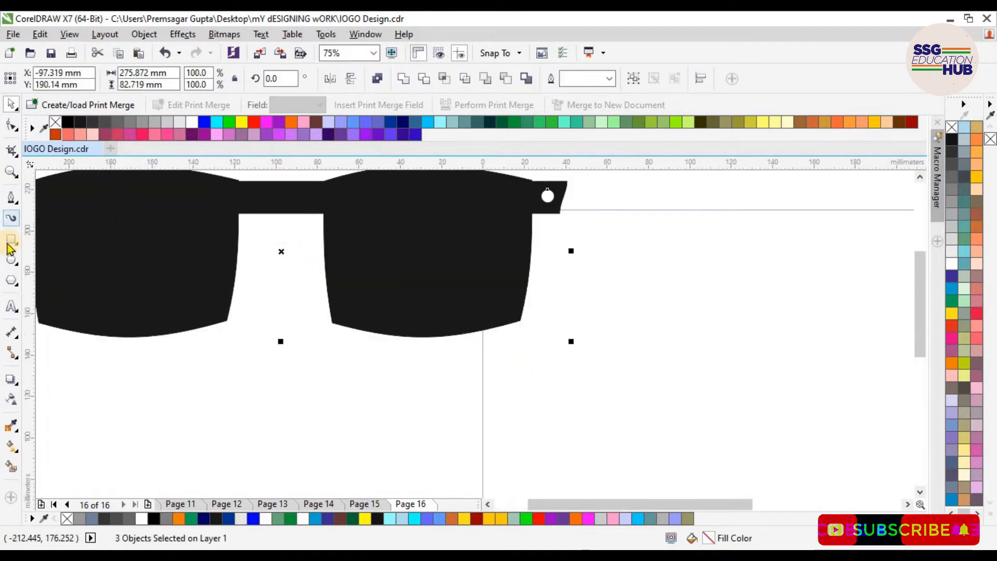
left_click(11, 197)
left_click(236, 257)
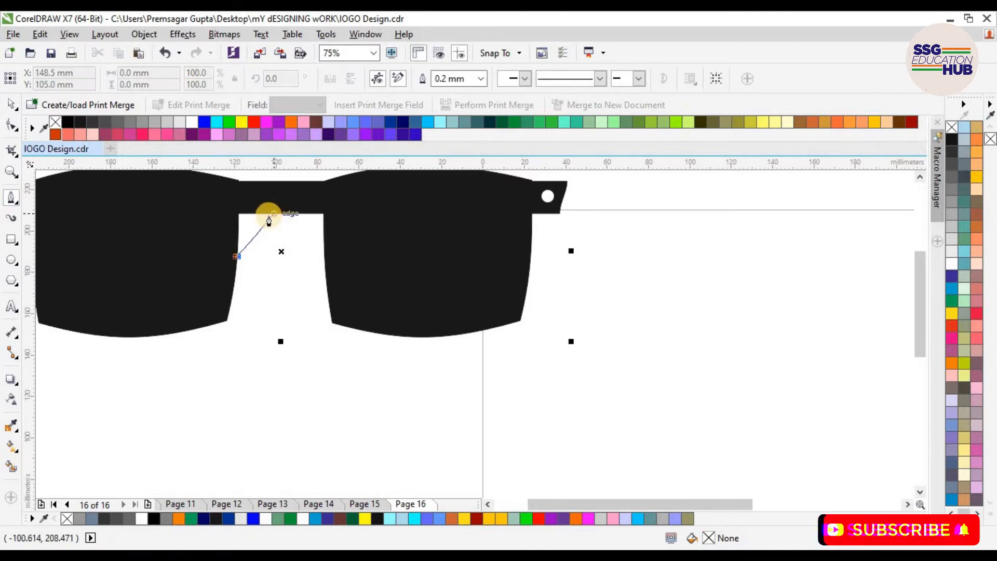
double_click(270, 214)
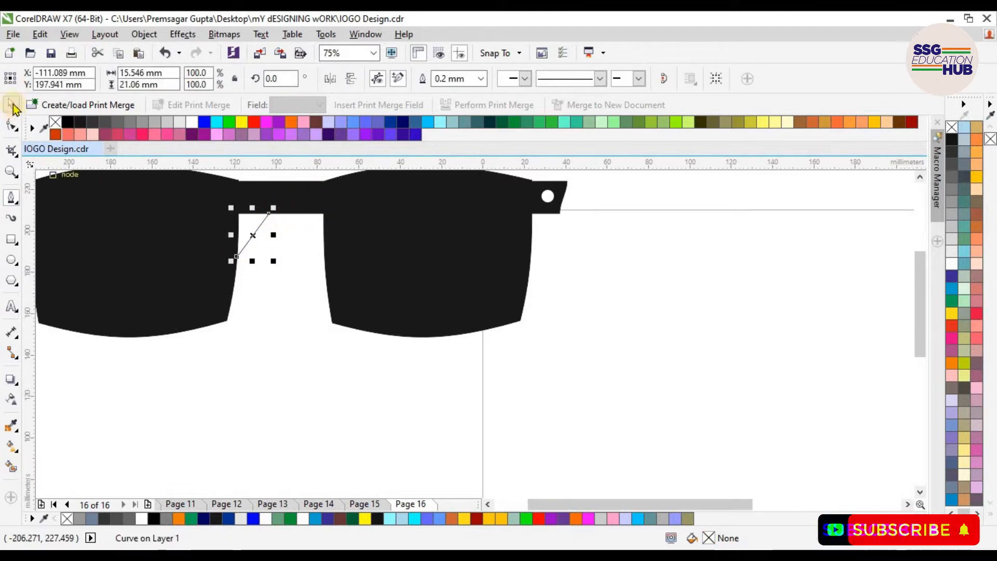
Step: Convert the Pen line under the bridge to a curve, bend it into an arc, and extend its ends into the lens and bridge
left_click(11, 124)
left_click_drag(304, 196, 219, 264)
left_click(206, 78)
scroll(268, 213, "up", 1)
scroll(268, 212, "up", 1)
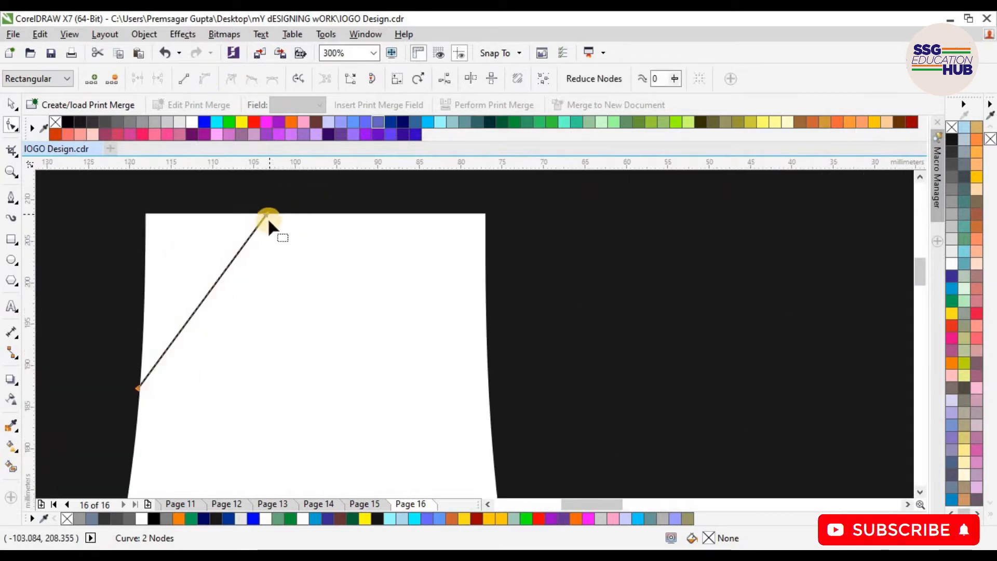
left_click_drag(223, 267, 191, 253)
left_click_drag(180, 329, 161, 314)
left_click_drag(137, 387, 130, 392)
left_click_drag(267, 212, 269, 206)
Step: Smart Fill the gap between the arc, left lens and bridge, and color it dark grey #1A1A1A
scroll(285, 233, "down", 2)
scroll(233, 267, "down", 1)
scroll(231, 271, "up", 1)
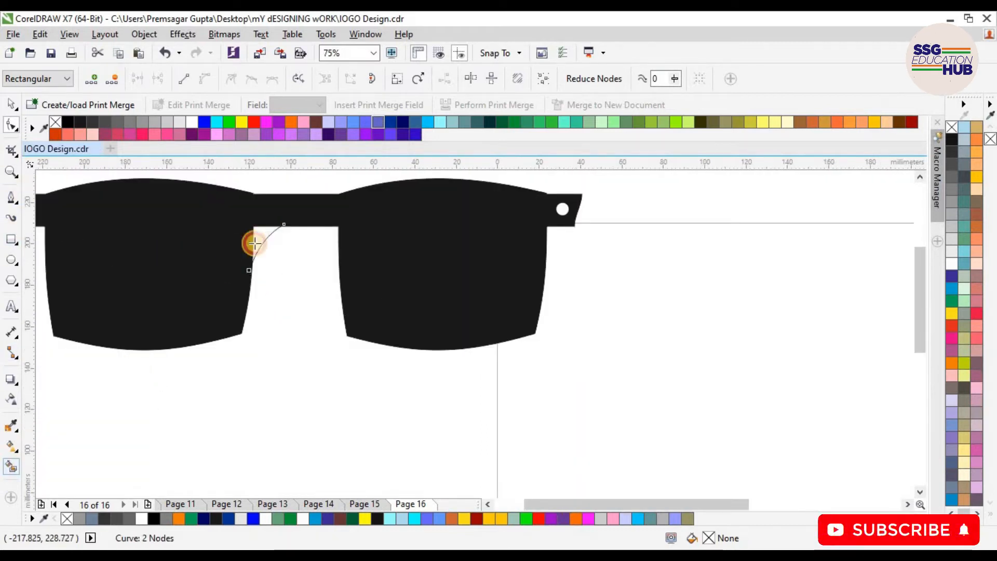
left_click(275, 232)
left_click(75, 120)
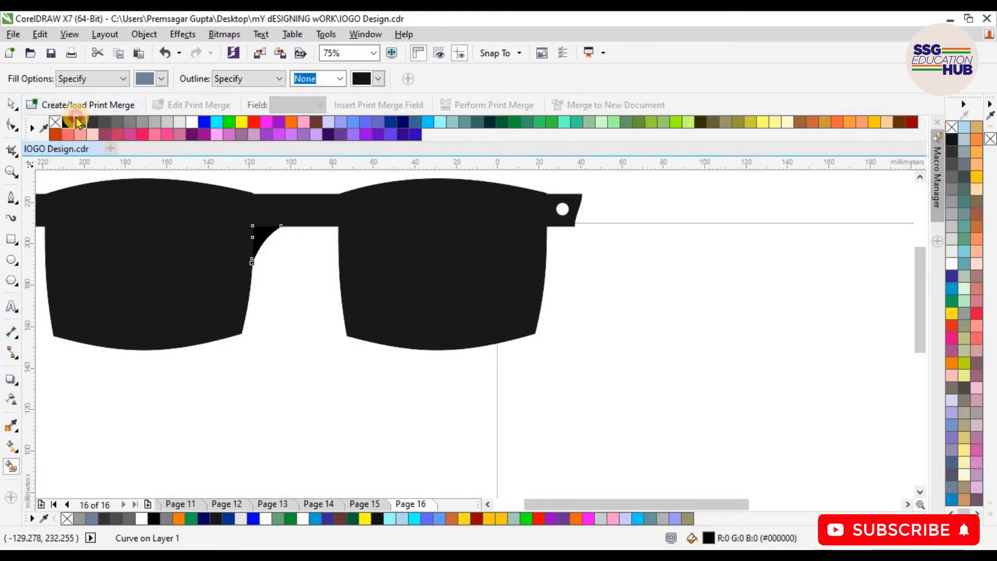
left_click(11, 104)
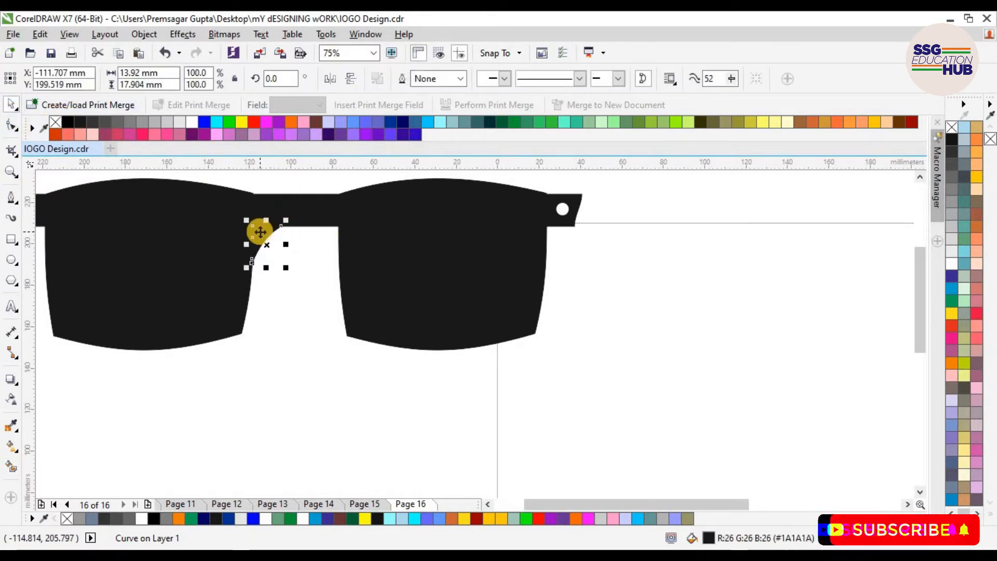
Step: Place a horizontally mirrored copy of the corner piece at the right lens's inner corner and nudge the original up and left
left_click(332, 78)
left_click_drag(271, 225, 340, 224)
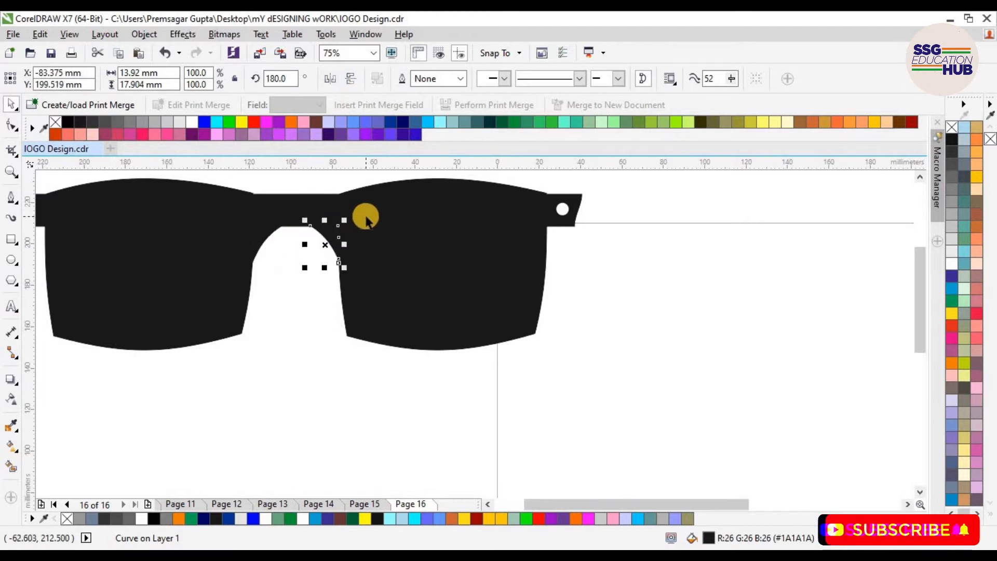
left_click(269, 275)
left_click(256, 234)
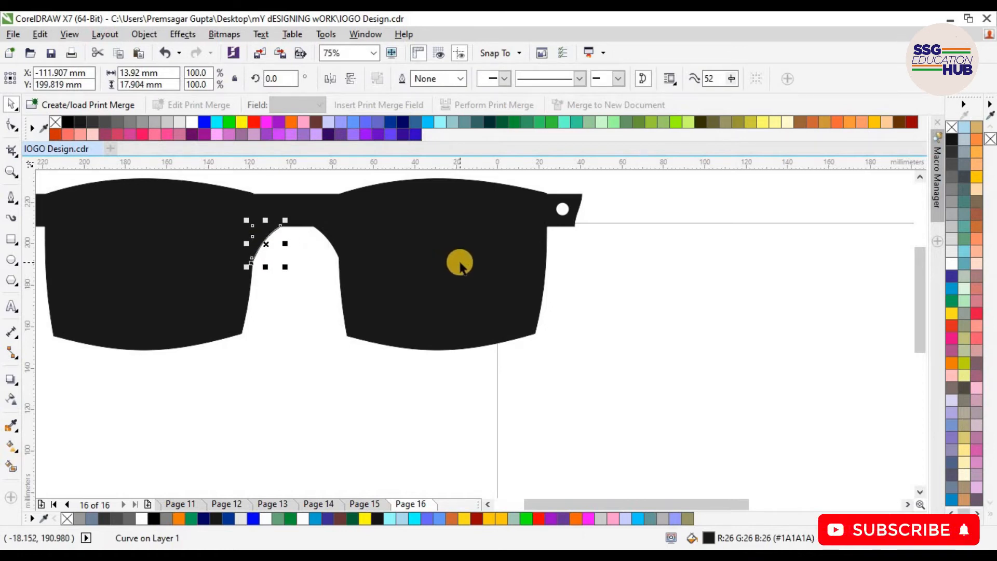
Step: Delete the leftover Pen arc beneath the left side of the bridge
scroll(274, 277, "up", 1)
left_click(344, 202)
left_click(271, 187)
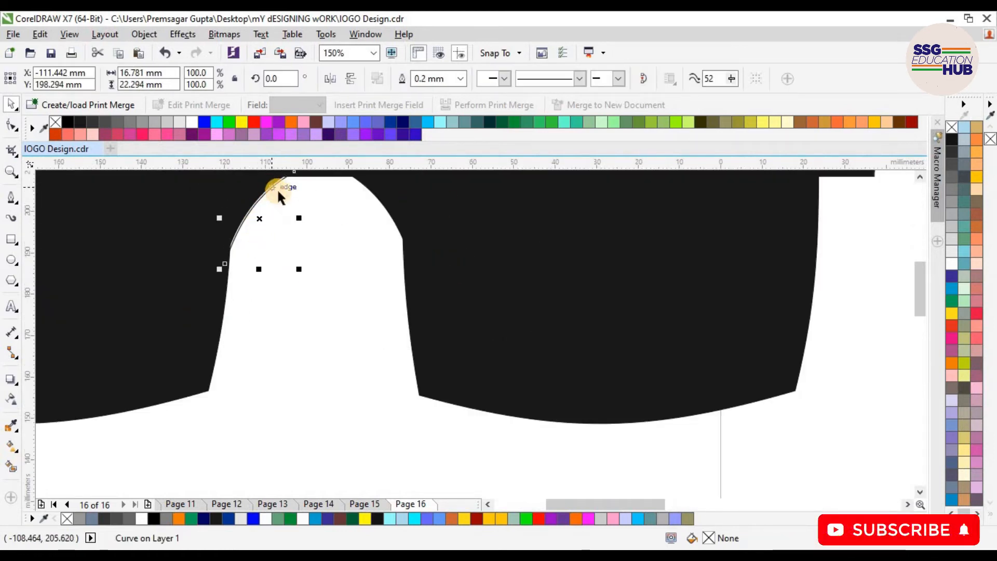
left_click(284, 196)
scroll(293, 222, "down", 2)
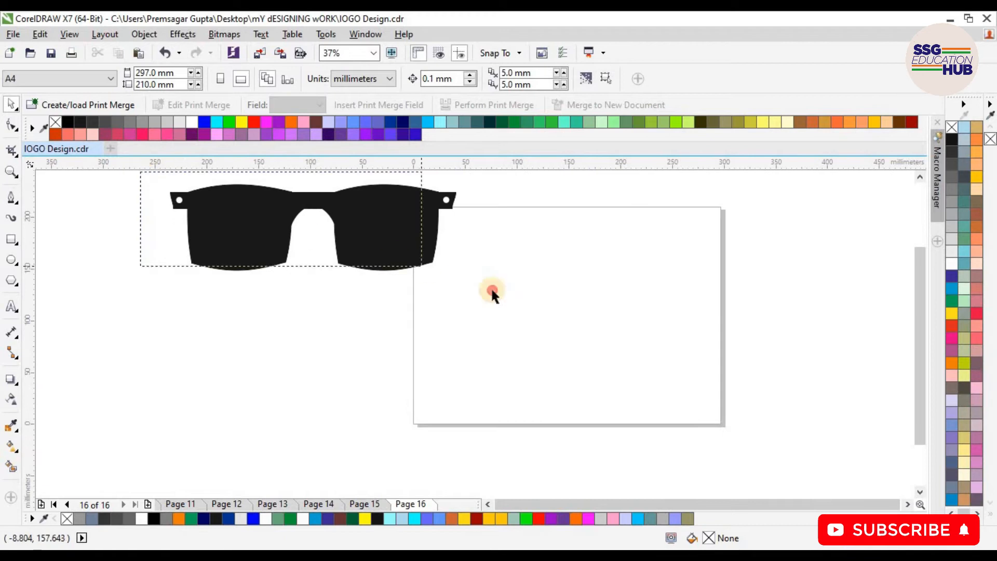
Step: Group all the glasses pieces with their white circles and move the group just left of the page
key("ctrl+a")
left_click(407, 79)
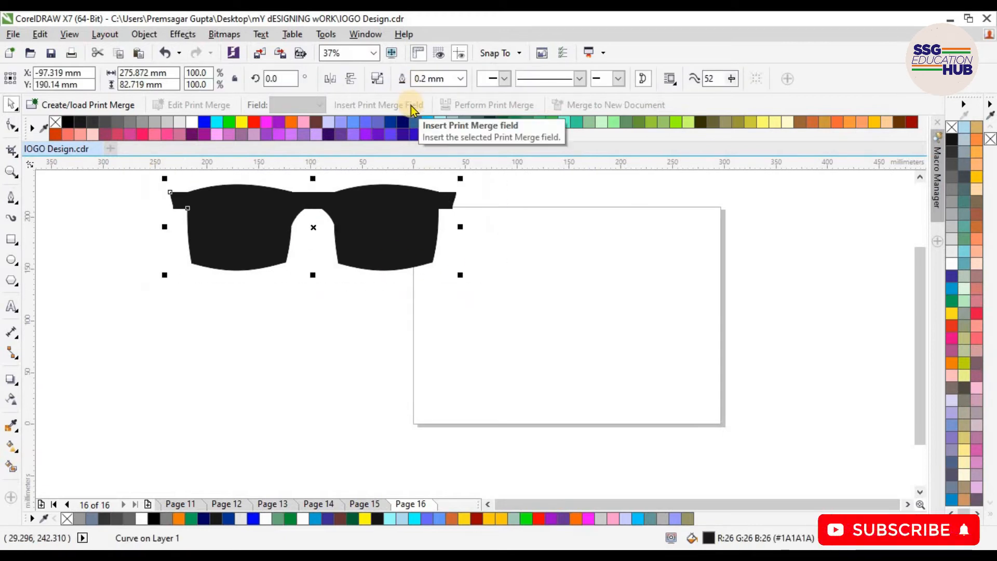
key("ctrl+z")
key("ctrl+g")
left_click_drag(679, 221, 342, 249)
left_click(438, 272)
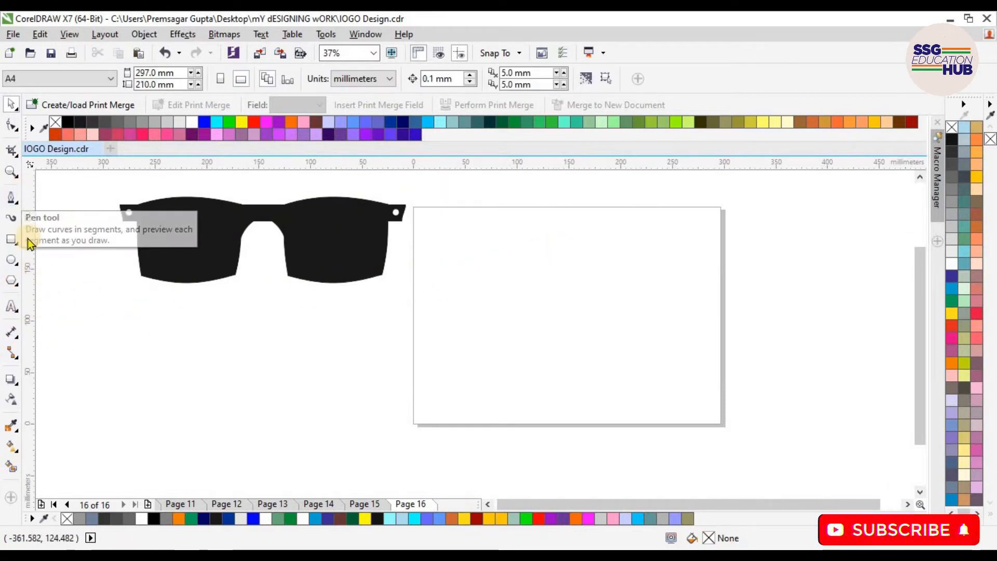
Step: Draw an ellipse about 104 by 37 mm on the page, tilted about 9.2 degrees
left_click(12, 259)
left_click_drag(567, 273, 456, 313)
left_click(504, 293)
left_click(519, 273)
left_click(516, 293)
left_click(517, 270)
left_click_drag(512, 266, 515, 273)
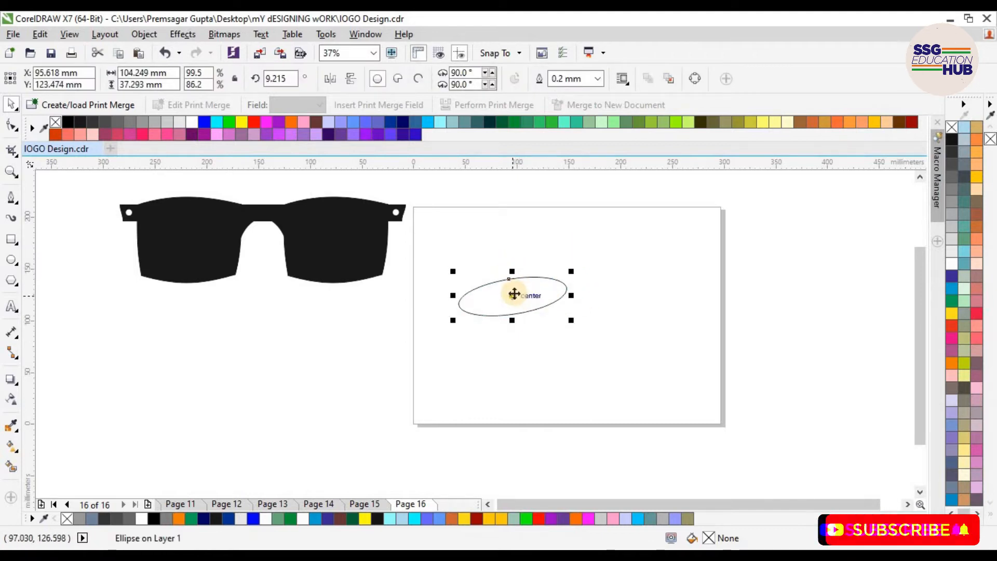
Step: Draw a closed, curved Pen shape from the ellipse's left part, sweeping out and up to a pointed moustache tip
scroll(514, 294, "up", 2)
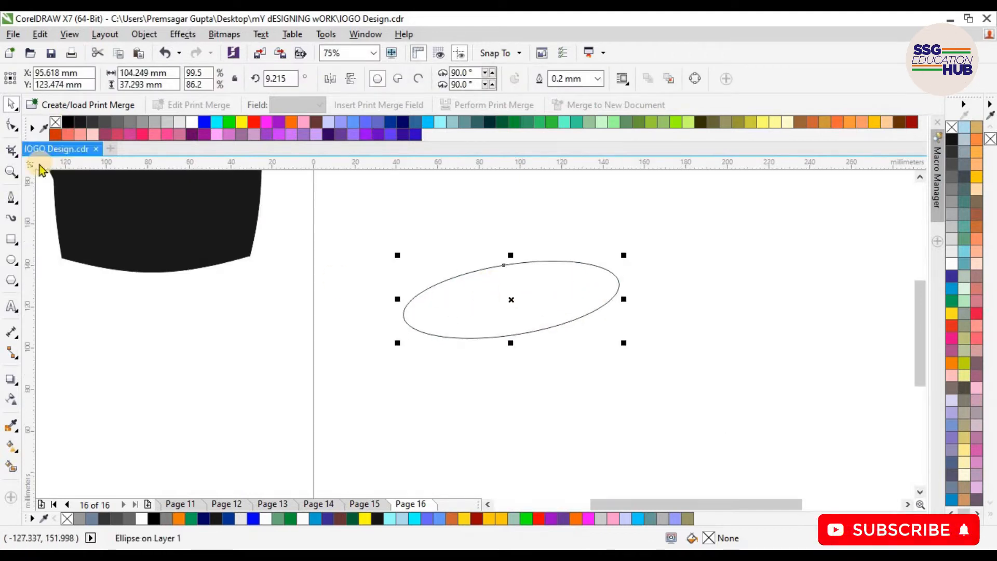
left_click(11, 198)
left_click(446, 279)
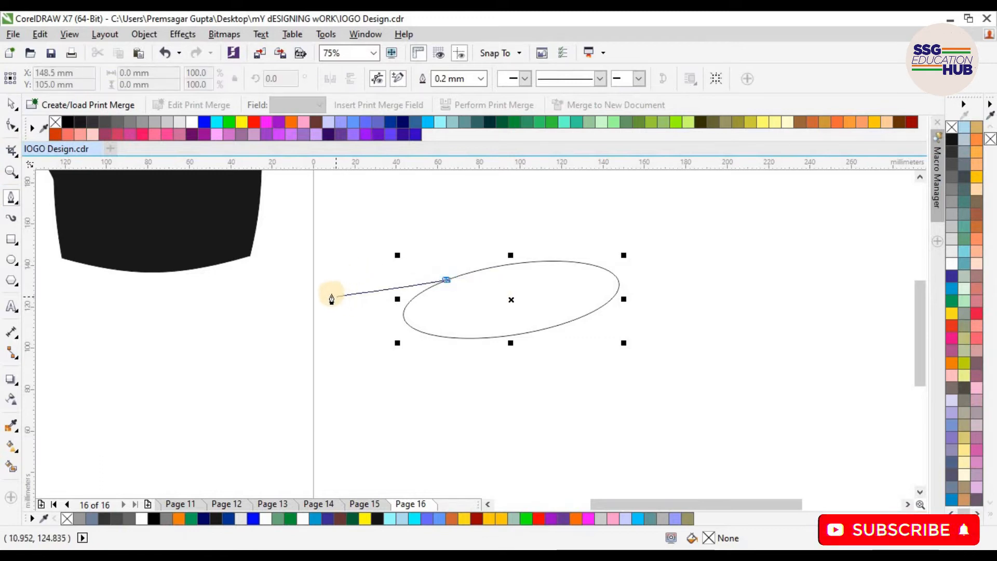
left_click_drag(338, 301, 309, 263)
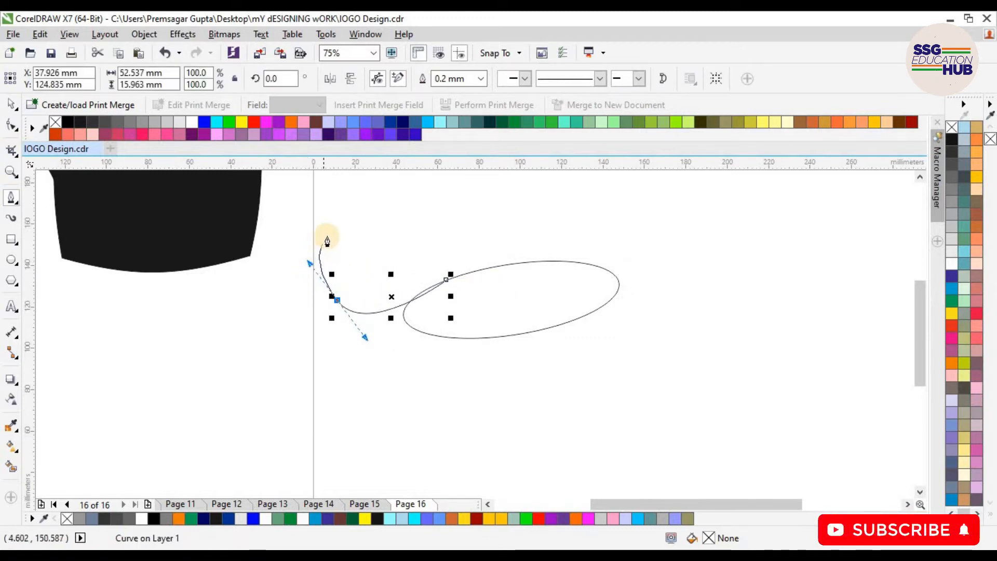
left_click(363, 229)
left_click_drag(301, 278, 308, 311)
left_click_drag(330, 345, 346, 357)
key("ctrl+z")
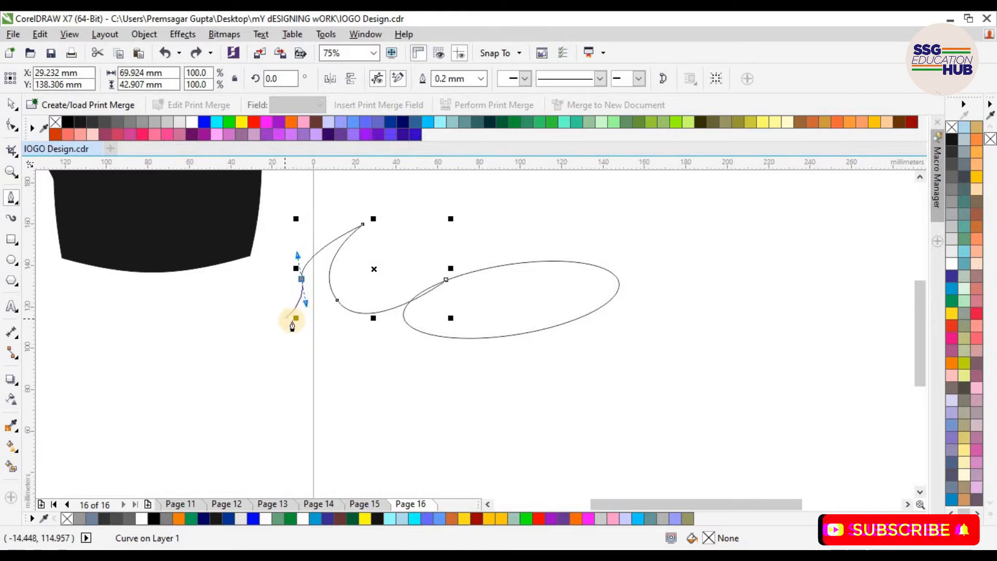
left_click_drag(333, 345, 371, 367)
left_click_drag(445, 337, 445, 286)
left_click(445, 280)
Step: Convert all nodes of the moustache tail to curves and bulge its outer left edge outward into a smoother bend
left_click_drag(285, 202, 461, 353)
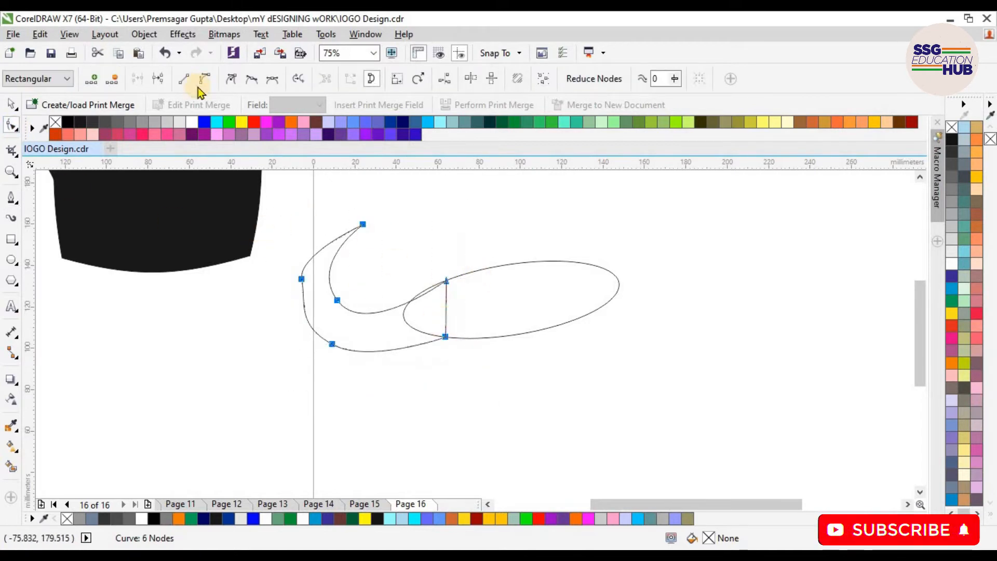
scroll(303, 320, "up", 1)
left_click(298, 238)
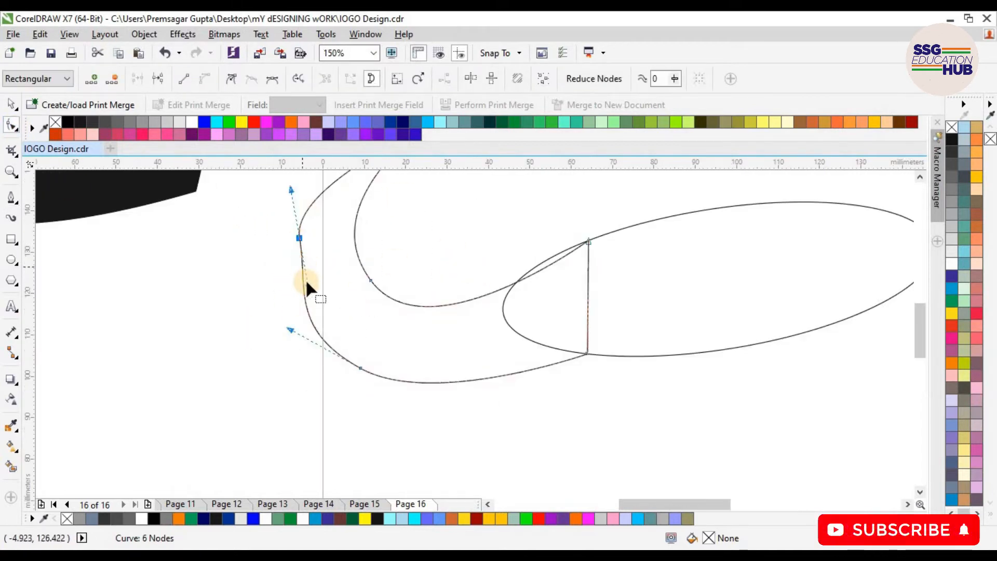
left_click_drag(298, 288, 296, 288)
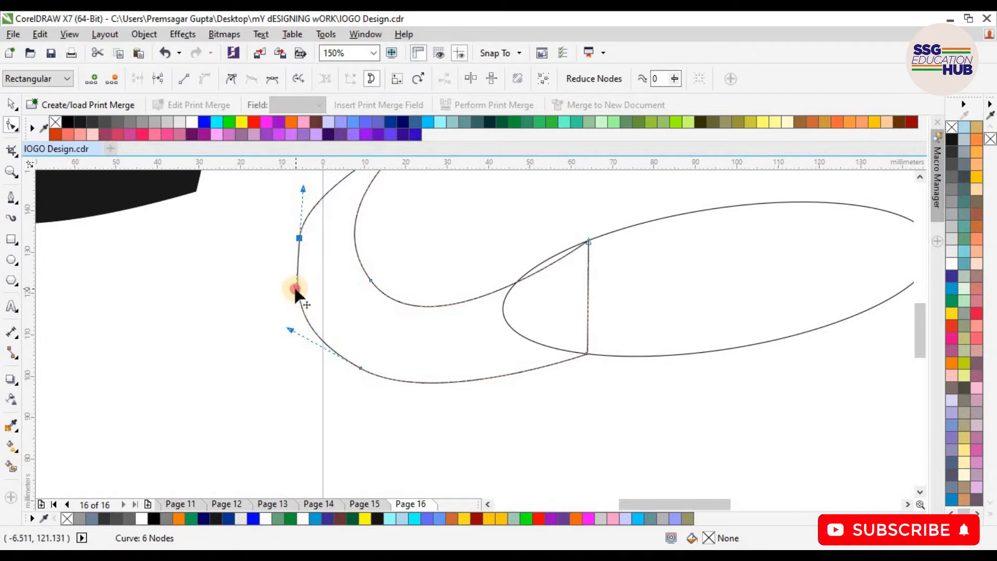
Step: Smart Fill the curved tail, the ellipse body and the overlapping area between them
scroll(540, 320, "down", 1)
left_click(645, 327)
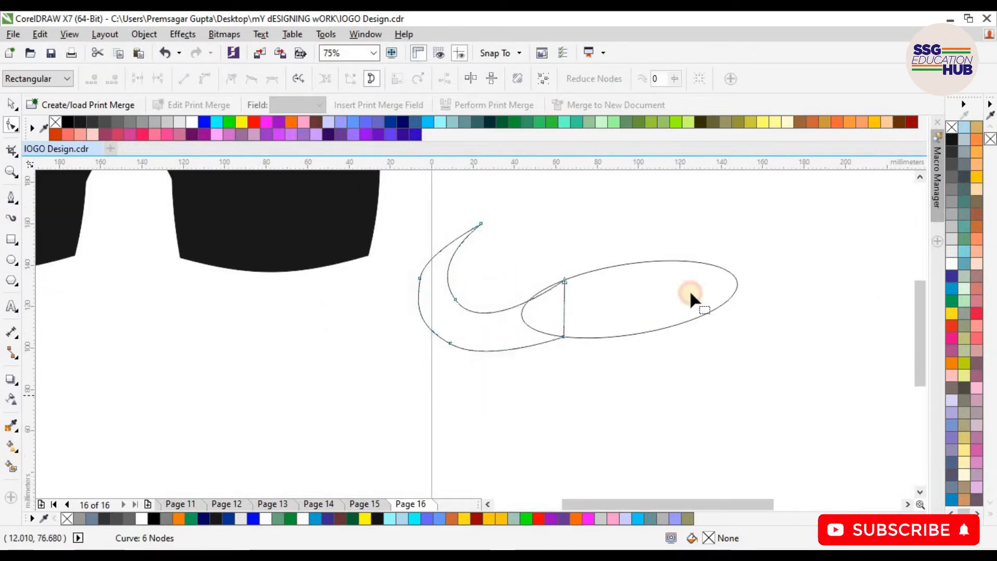
left_click(504, 352)
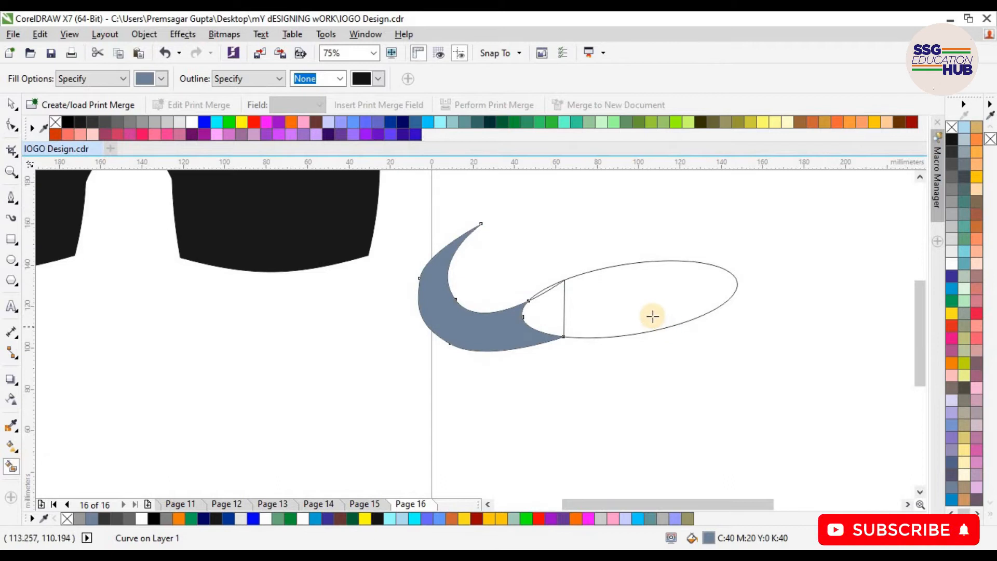
left_click(661, 322)
left_click(559, 313)
left_click(11, 104)
left_click_drag(415, 217, 810, 383)
left_click(405, 80)
key("ctrl+z")
left_click(658, 306)
left_click(518, 322, "shift")
left_click(402, 80)
left_click_drag(600, 318, 518, 328)
left_click_drag(562, 309, 654, 316)
key("ctrl+z")
key("ctrl+z")
key("ctrl+z")
Step: Weld the three filled pieces into a single moustache half
left_click(555, 320)
left_click(590, 305, "shift")
left_click(506, 324, "shift")
left_click(402, 80)
Step: Move the welded moustache half left, clear of its outlines, and color it dark grey #1A1A1A
left_click_drag(578, 345, 309, 409)
left_click(77, 121)
left_click(76, 122)
Step: Delete the original ellipse and Pen outline remaining on the page
scroll(317, 363, "down", 1)
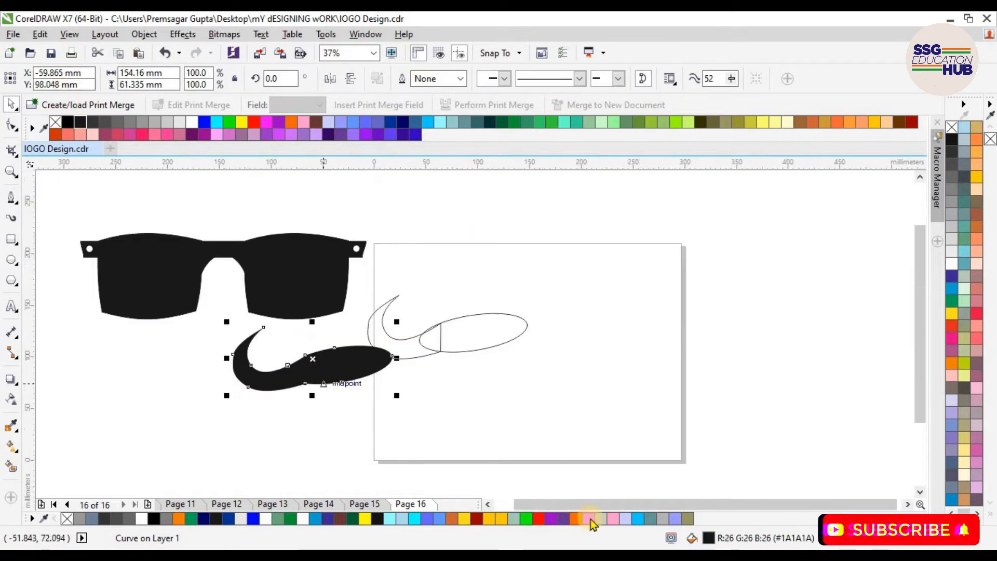
left_click_drag(737, 504, 661, 504)
left_click_drag(413, 294, 587, 381)
key("Delete")
Step: Move the moustache half beneath the left lens, scale it to about 138 by 55 mm, and rotate it to about 7.9 degrees
left_click_drag(390, 365, 232, 386)
left_click_drag(280, 414, 251, 406)
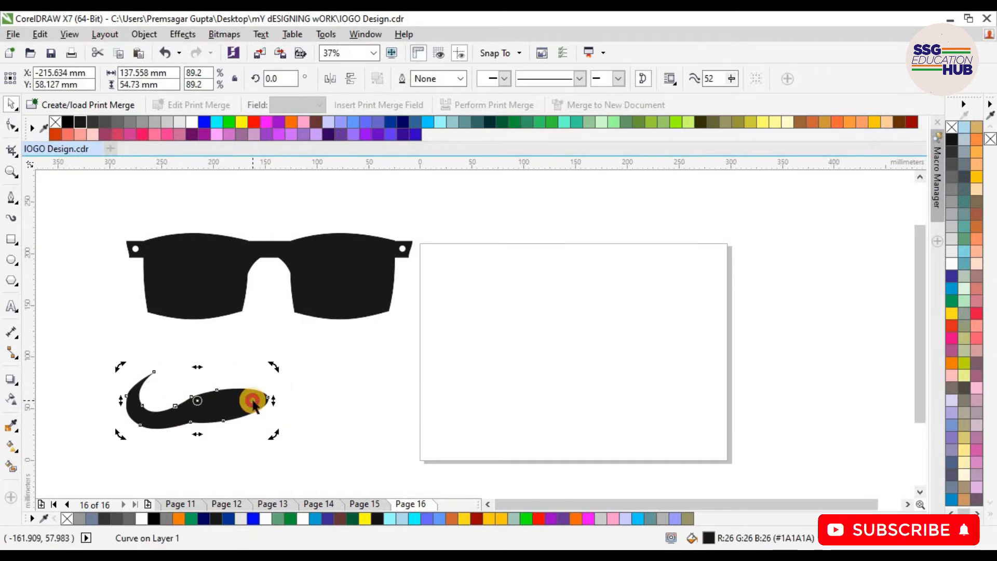
left_click(253, 399)
left_click_drag(273, 366, 267, 362)
left_click(249, 396)
Step: Place a vertical guideline at about -148.5 mm through the bridge and put a horizontally mirrored moustache copy on its right side
left_click_drag(29, 251, 266, 338)
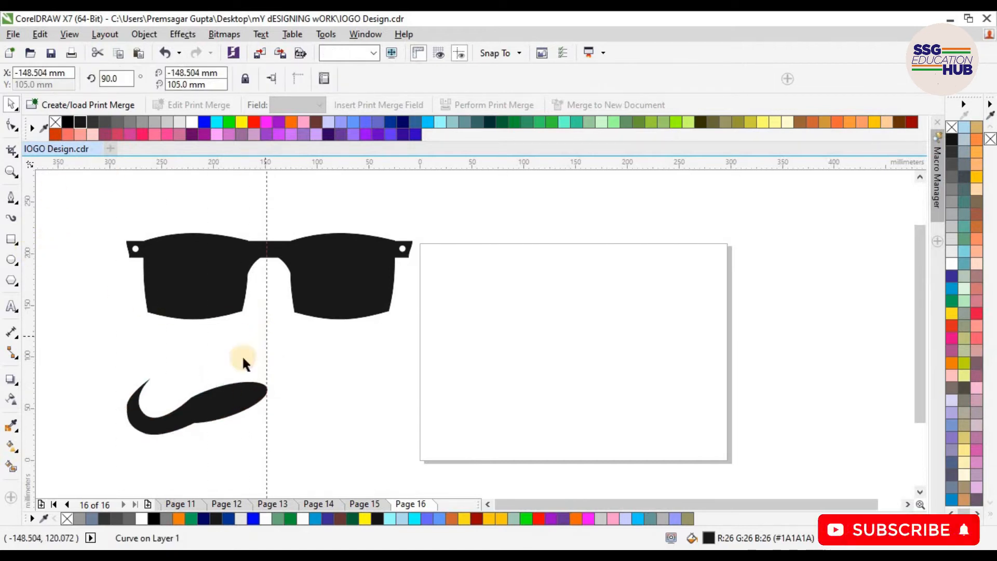
left_click(216, 400)
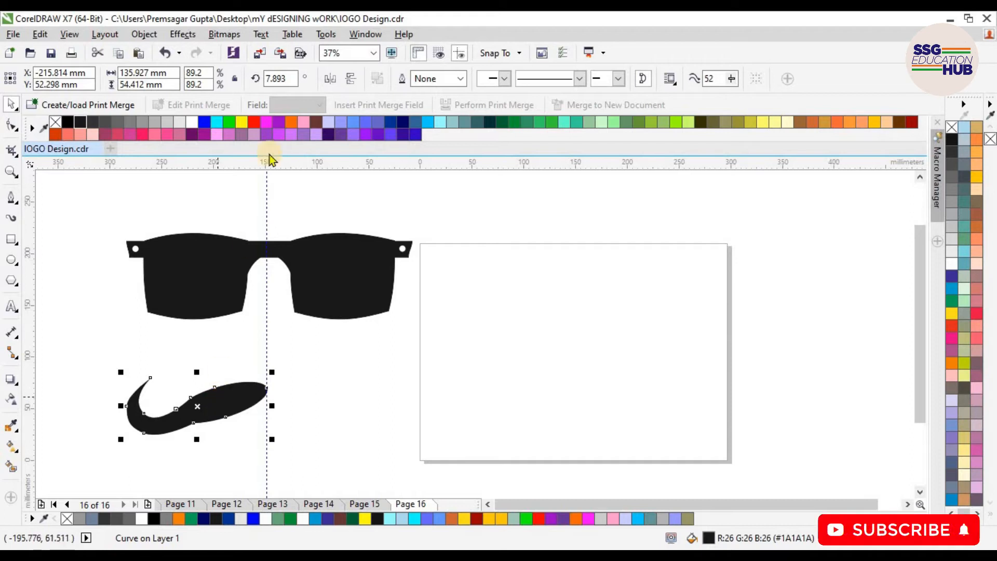
left_click(330, 79)
left_click_drag(175, 402, 308, 399)
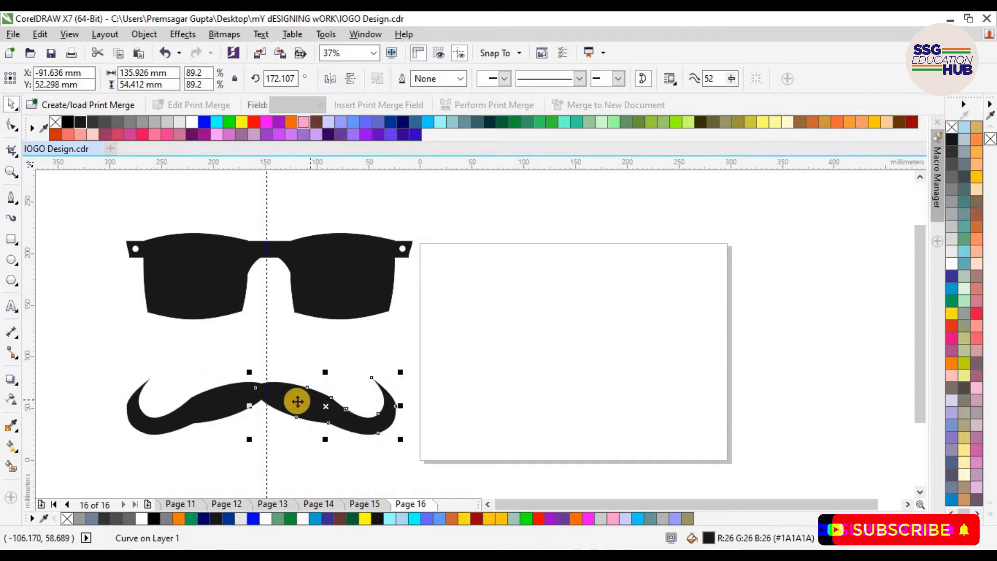
Step: Nudge the left moustache half slightly right so that it overlaps the mirrored half
left_click(243, 398)
left_click_drag(235, 390, 238, 388)
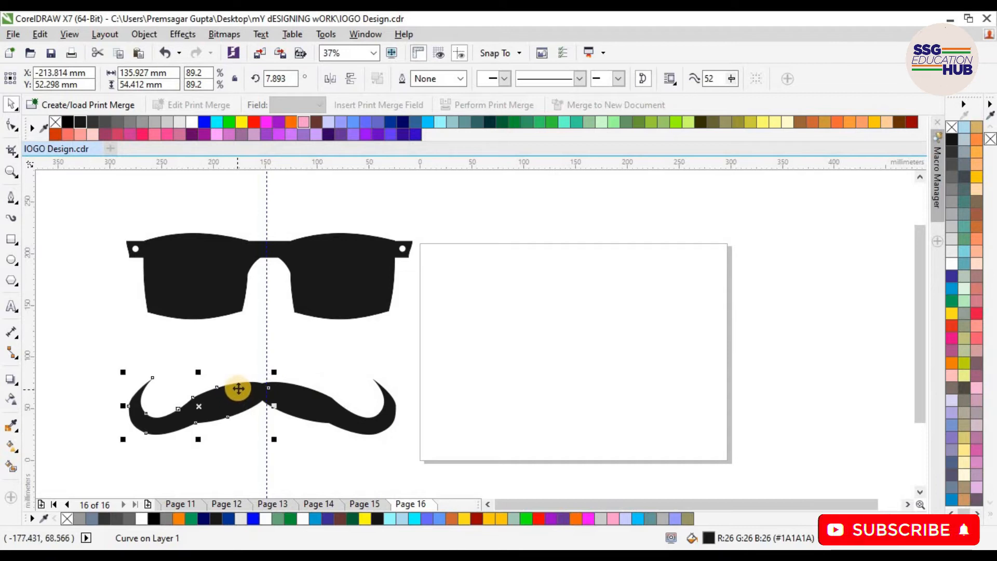
left_click(313, 363)
Step: Select the glasses and both moustache halves and move them together onto the page
scroll(275, 398, "down", 2)
left_click_drag(185, 364, 297, 429)
scroll(293, 423, "up", 1)
scroll(263, 401, "down", 1)
left_click_drag(180, 265, 377, 439)
left_click_drag(308, 332, 447, 335)
Step: Make the moustache slightly smaller and move it up, centered beneath the glasses
scroll(428, 356, "up", 1)
scroll(428, 356, "down", 1)
left_click_drag(315, 355, 520, 424)
left_click_drag(426, 380, 427, 368)
left_click(425, 399)
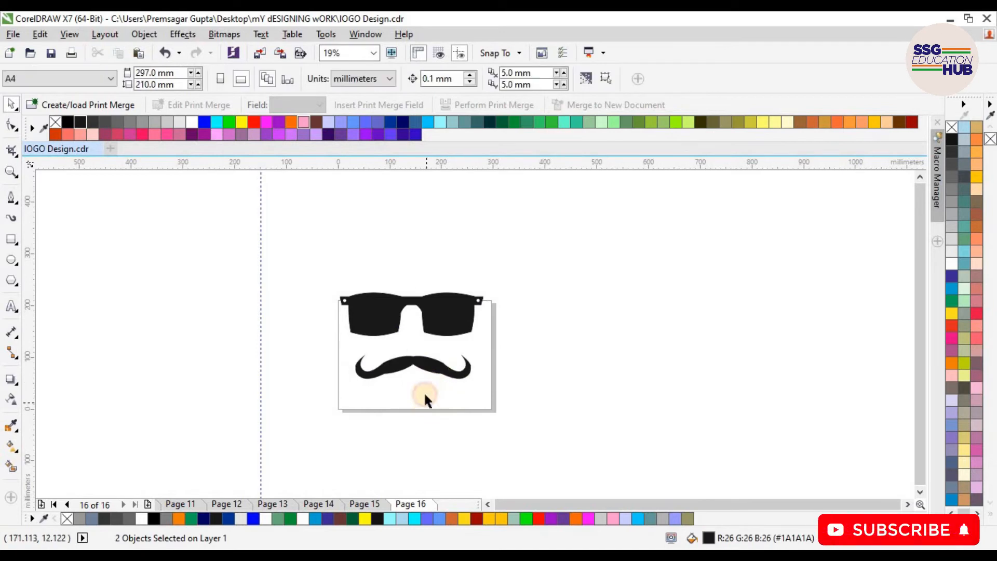
scroll(435, 384, "up", 1)
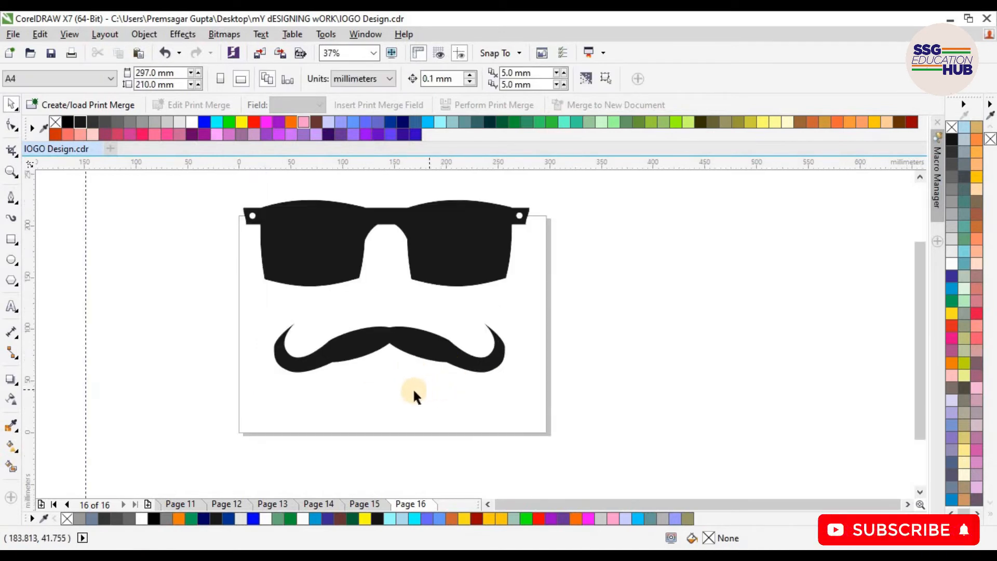
scroll(282, 271, "down", 1)
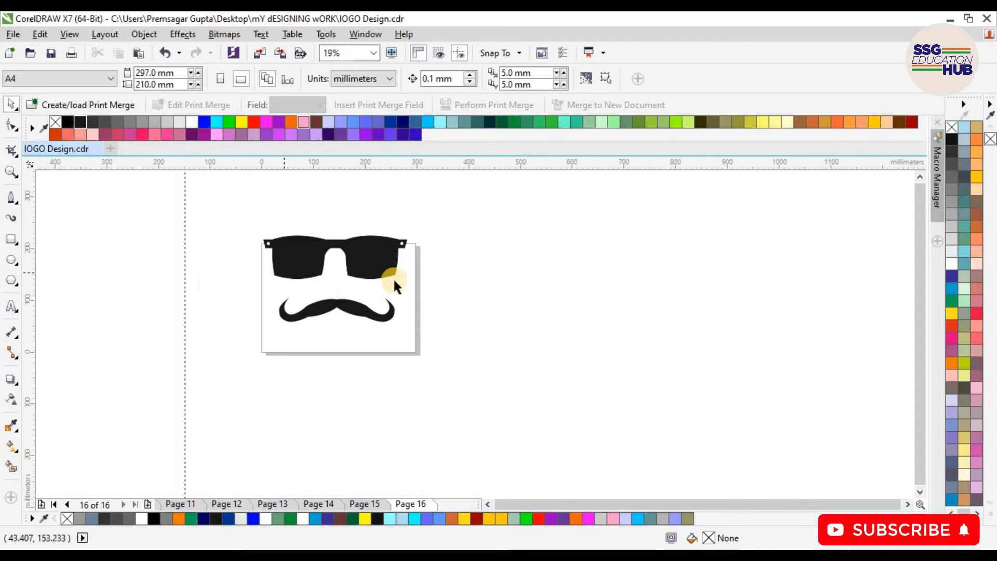
Step: Draw a closed, eight-node hair outline above the sunglasses with the Pen tool, including a narrow notch near its upper-left corner
left_click(11, 197)
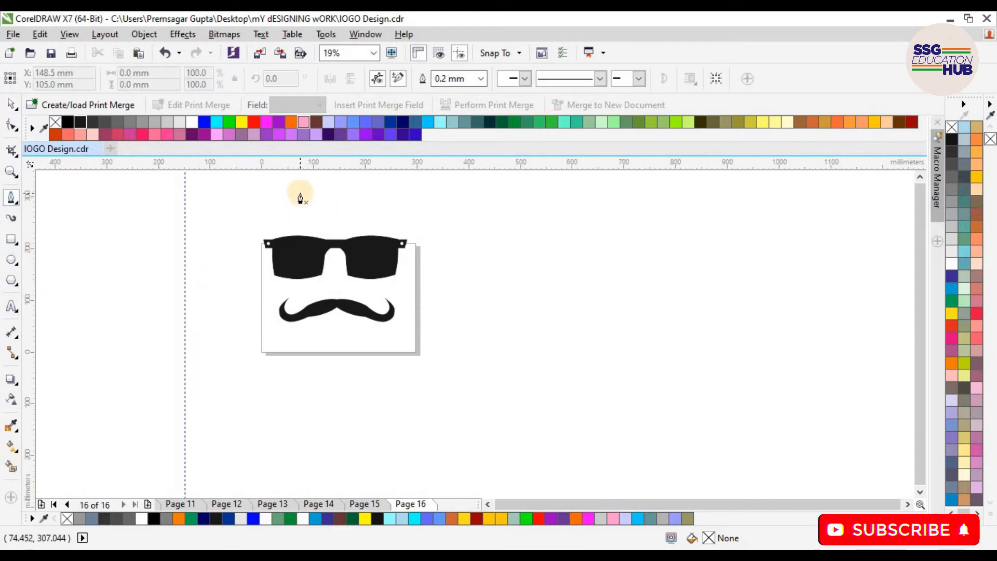
left_click(306, 201)
left_click(346, 225)
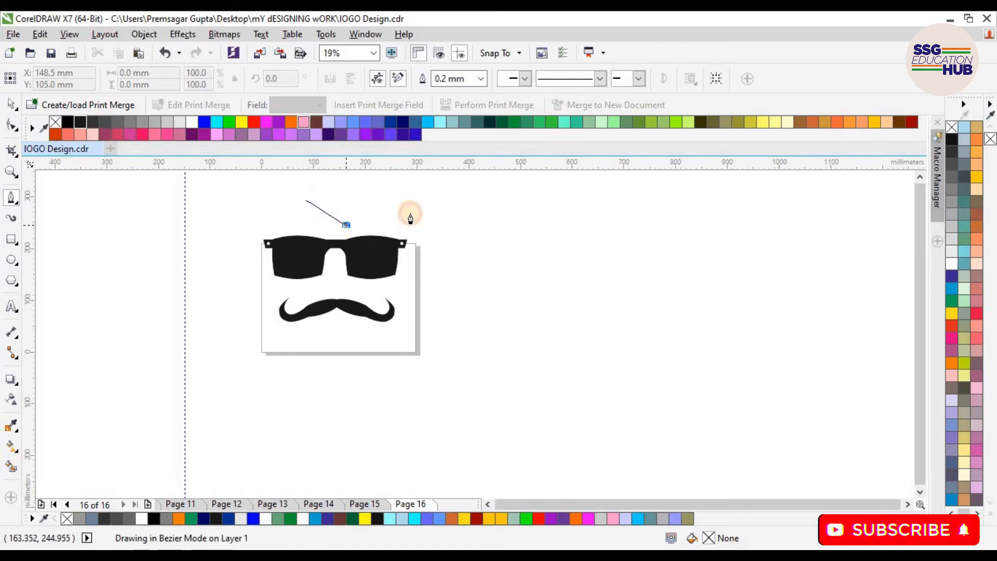
left_click(404, 184)
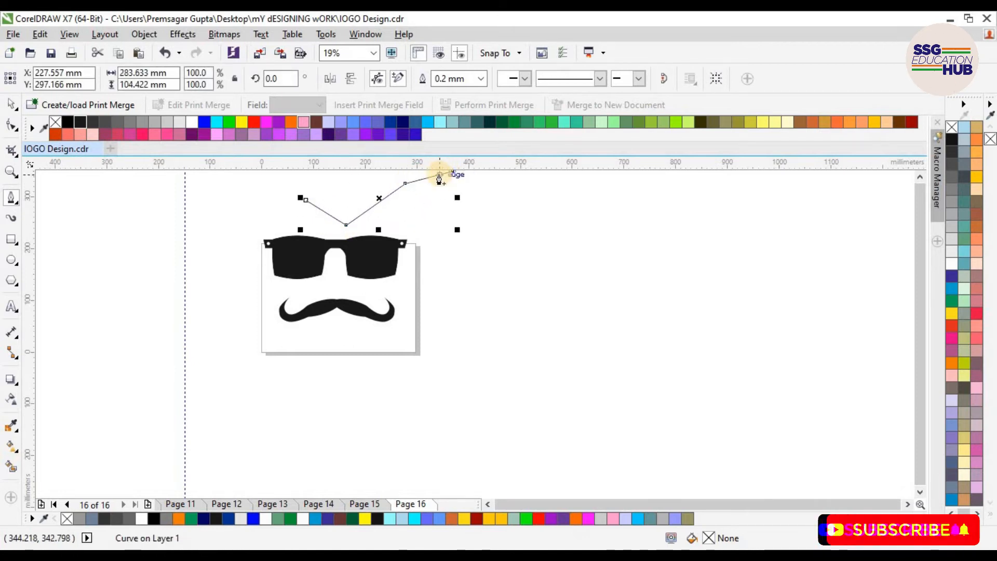
left_click(452, 172)
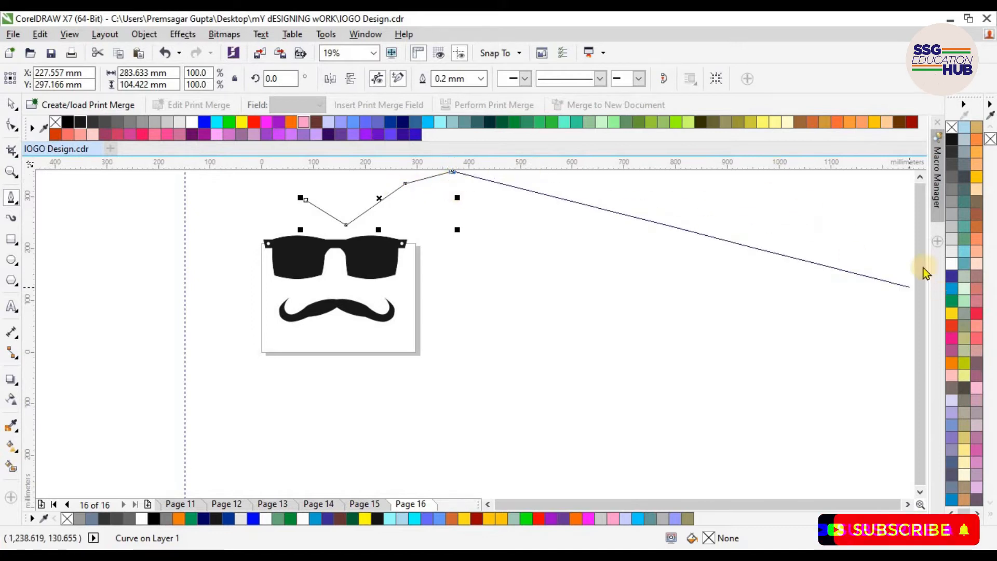
scroll(919, 216, "up", 2)
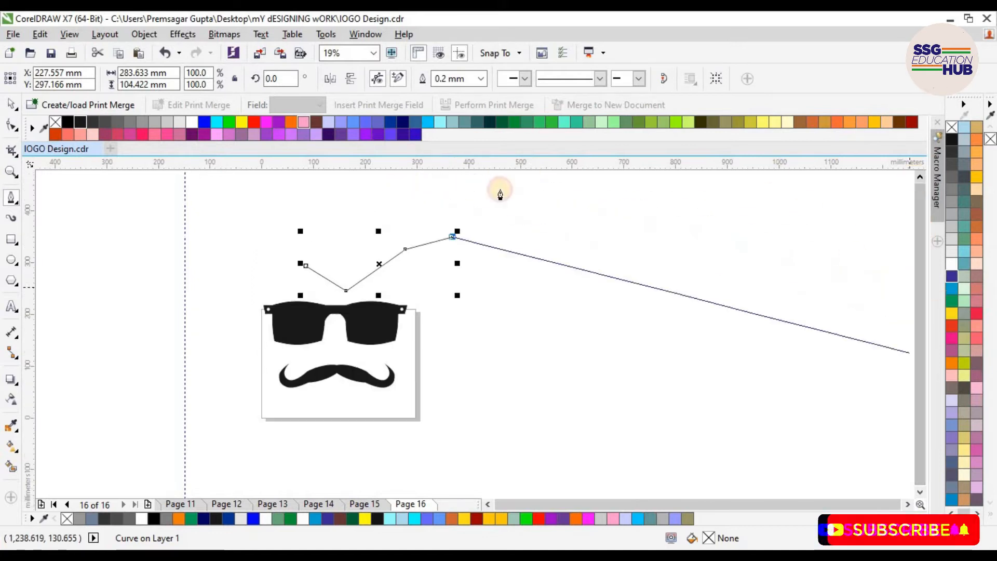
left_click(367, 217)
left_click(313, 233)
left_click(335, 209)
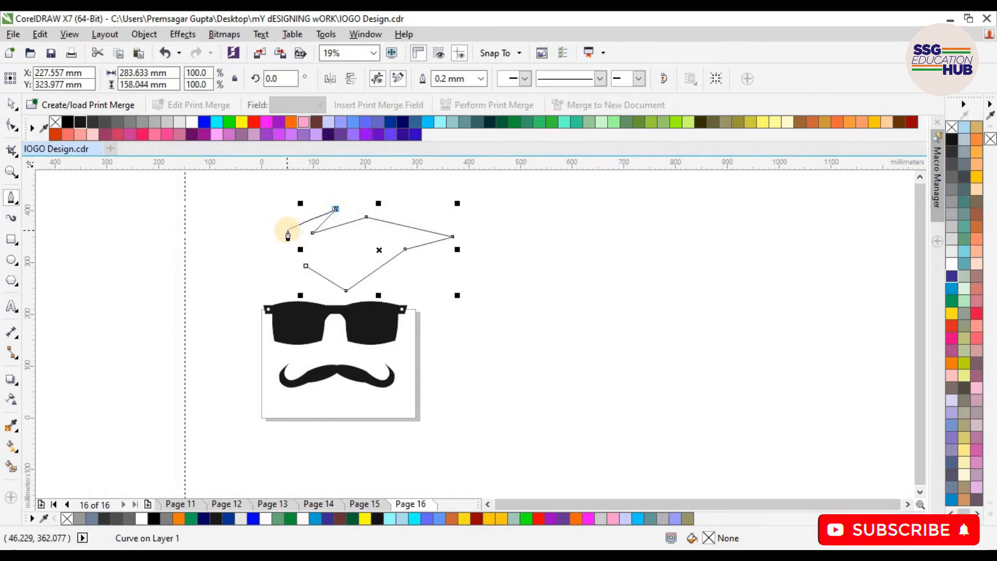
left_click(288, 230)
left_click(305, 265)
Step: Convert all segments of the hair outline to curves and bend the left side and the notch edges into smooth arcs
left_click(11, 125)
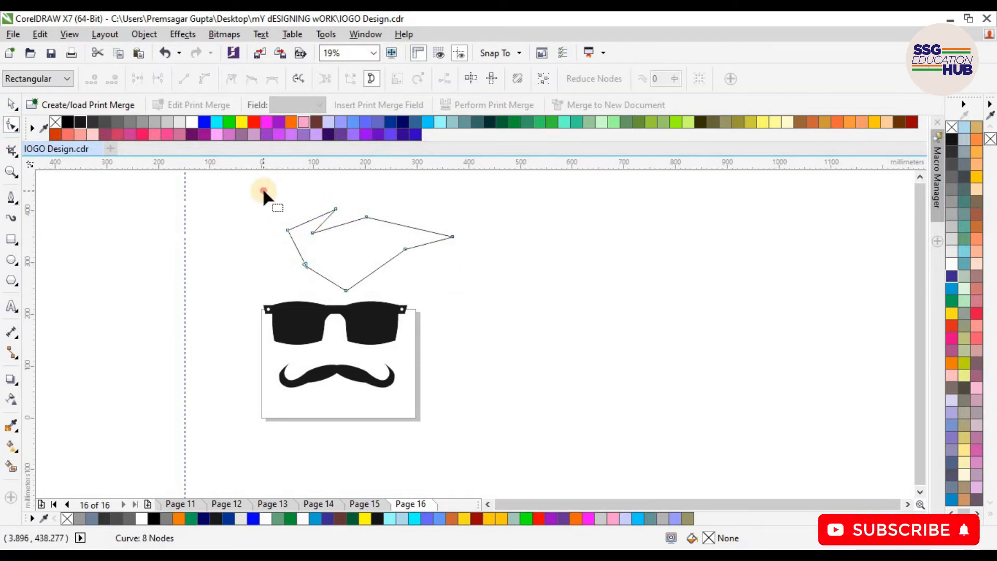
scroll(390, 245, "up", 1)
scroll(408, 264, "down", 1)
left_click_drag(320, 285, 323, 283)
left_click_drag(242, 185, 471, 290)
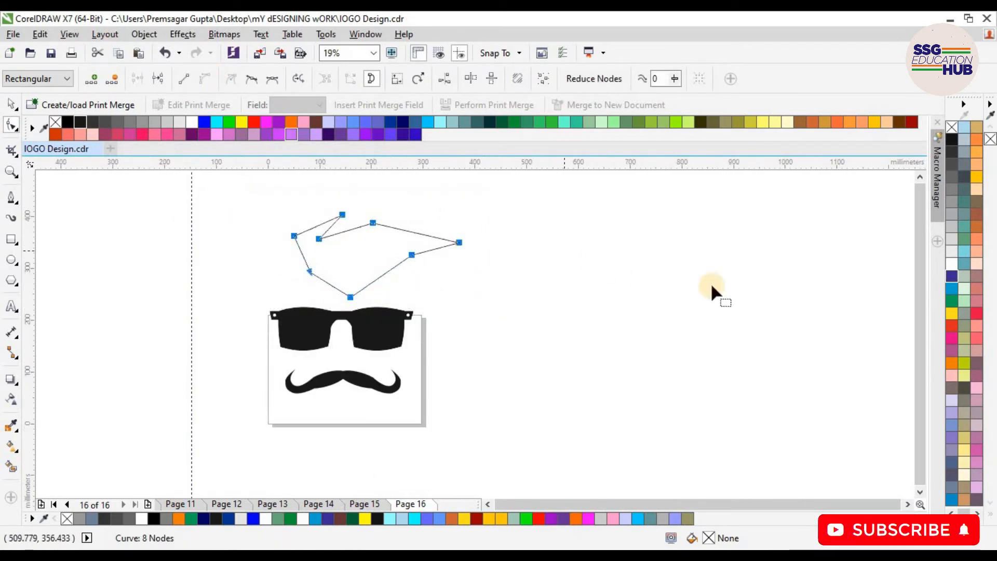
left_click_drag(328, 283, 321, 286)
left_click_drag(301, 248, 320, 289)
left_click(338, 258)
left_click_drag(313, 224, 350, 217)
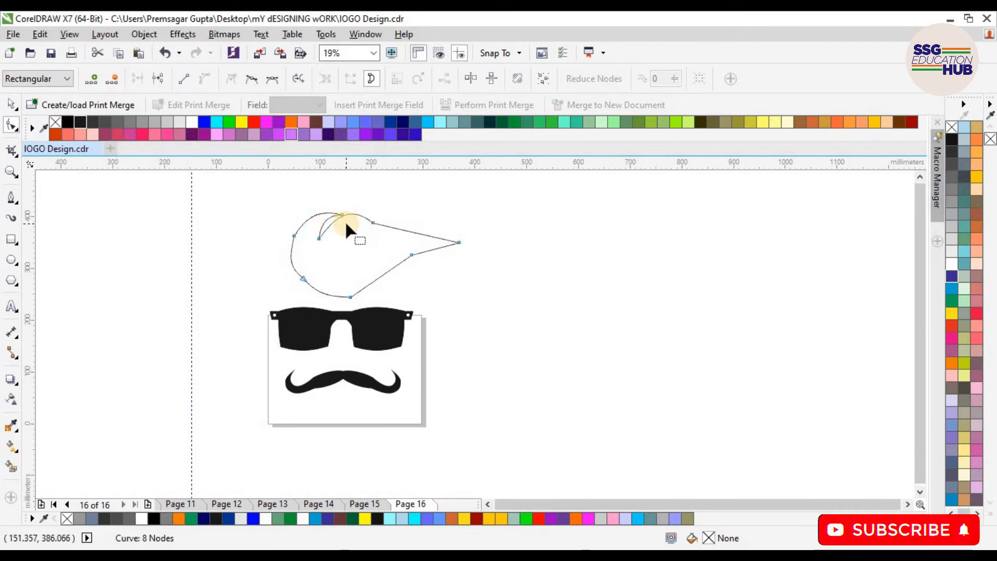
Step: Round the hair's upper-right edge and underside into smooth curves sweeping to the pointed right tip
scroll(346, 224, "up", 2)
left_click(405, 227)
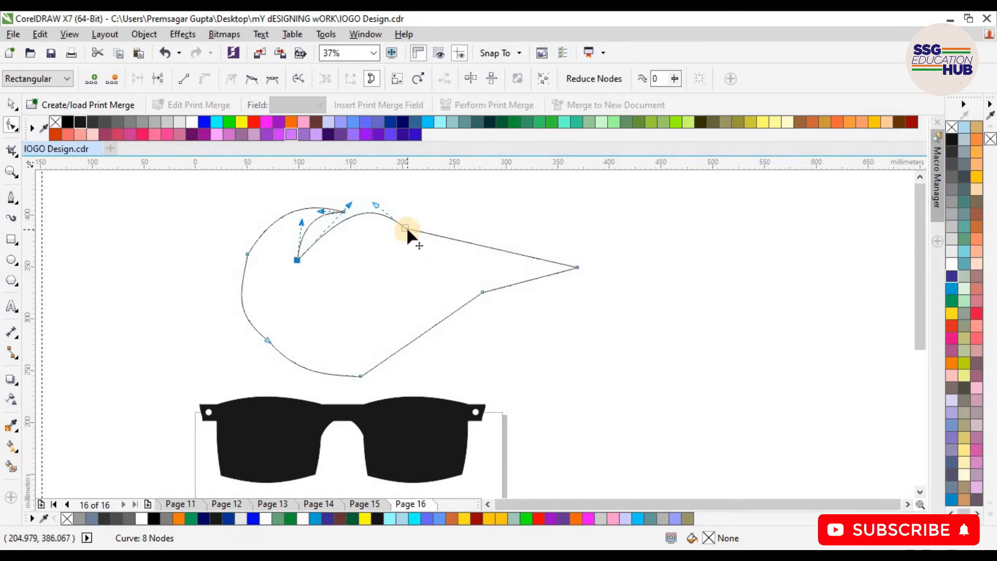
left_click_drag(483, 245, 498, 241)
left_click_drag(405, 227, 375, 219)
left_click_drag(479, 227, 483, 225)
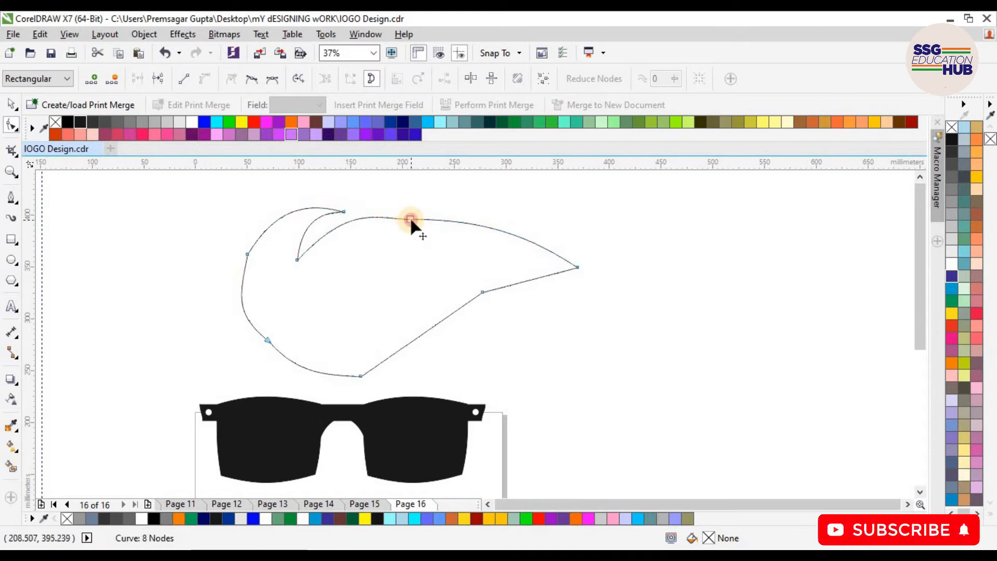
left_click_drag(372, 221, 373, 223)
left_click_drag(512, 284, 510, 285)
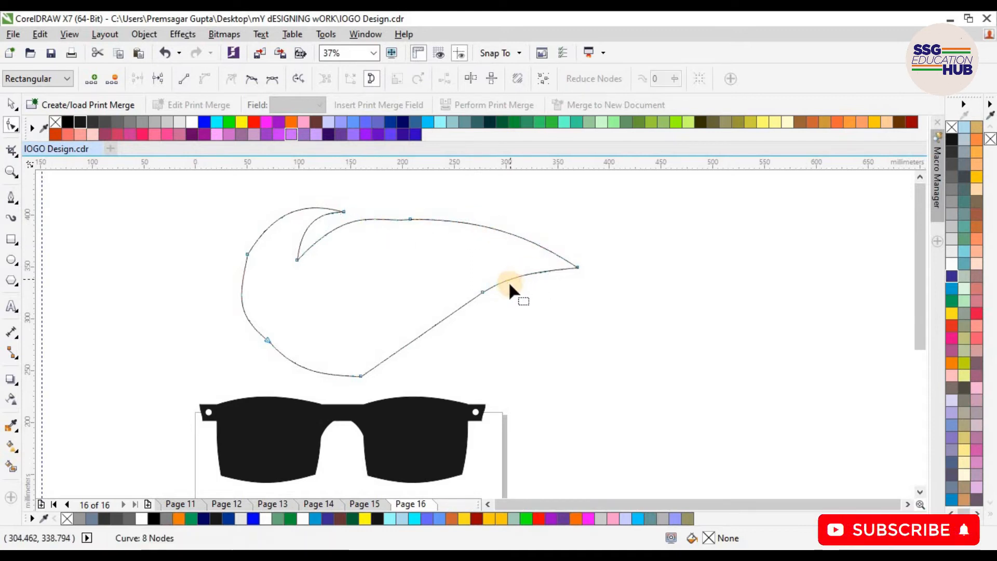
left_click_drag(428, 328, 437, 340)
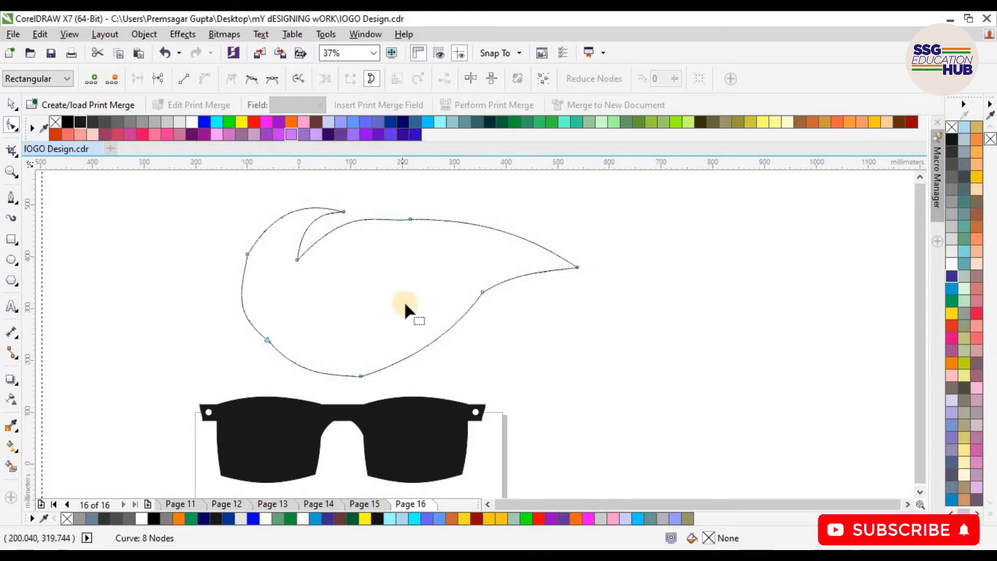
Step: Fill the finished hair outline with dark grey #1A1A1A
scroll(403, 300, "down", 2)
left_click_drag(406, 258, 410, 251)
left_click(458, 218)
scroll(460, 288, "down", 1)
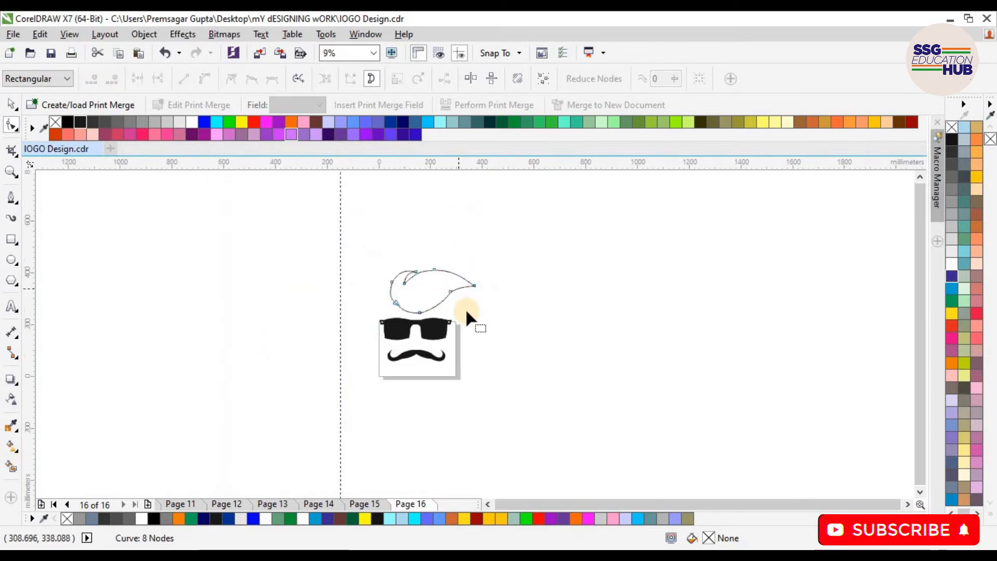
scroll(466, 309, "up", 2)
scroll(463, 309, "down", 1)
left_click(10, 104)
left_click(77, 124)
left_click(491, 303)
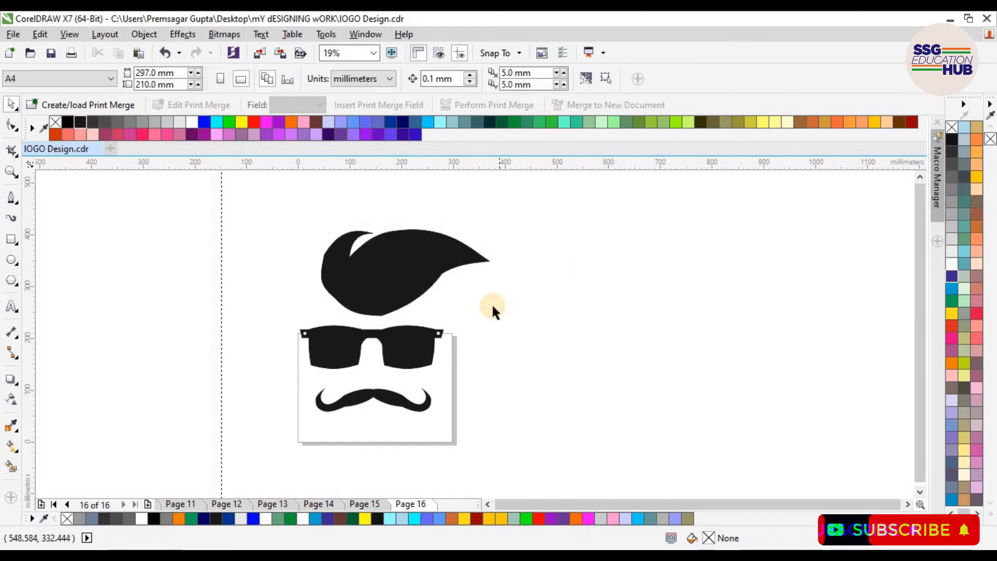
Step: Inspect the filled hair shape up close and together with the glasses and moustache
left_click(338, 252)
scroll(379, 252, "up", 1)
scroll(380, 252, "up", 1)
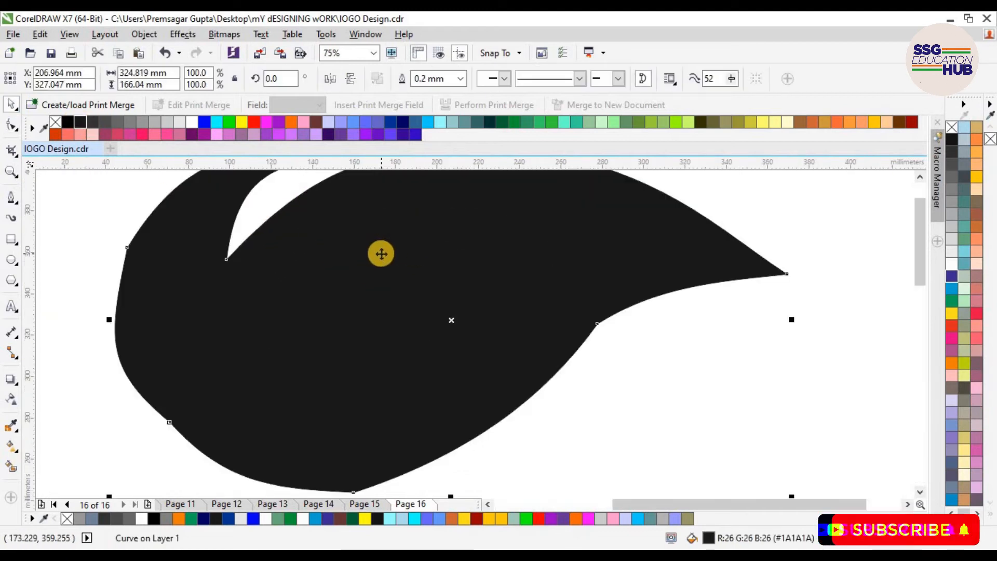
scroll(386, 254, "down", 2)
left_click(494, 341)
scroll(495, 344, "up", 1)
scroll(495, 344, "down", 2)
scroll(514, 292, "up", 1)
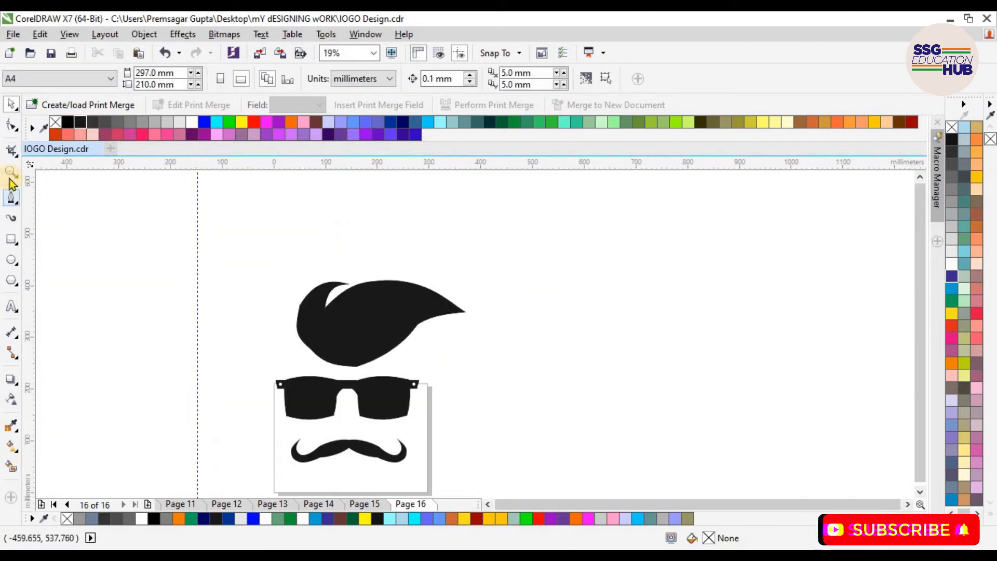
Step: Draw a closed triangle about 159 × 240 mm to the right of the hair with the Pen tool, pointing downward
left_click(12, 198)
left_click(551, 234)
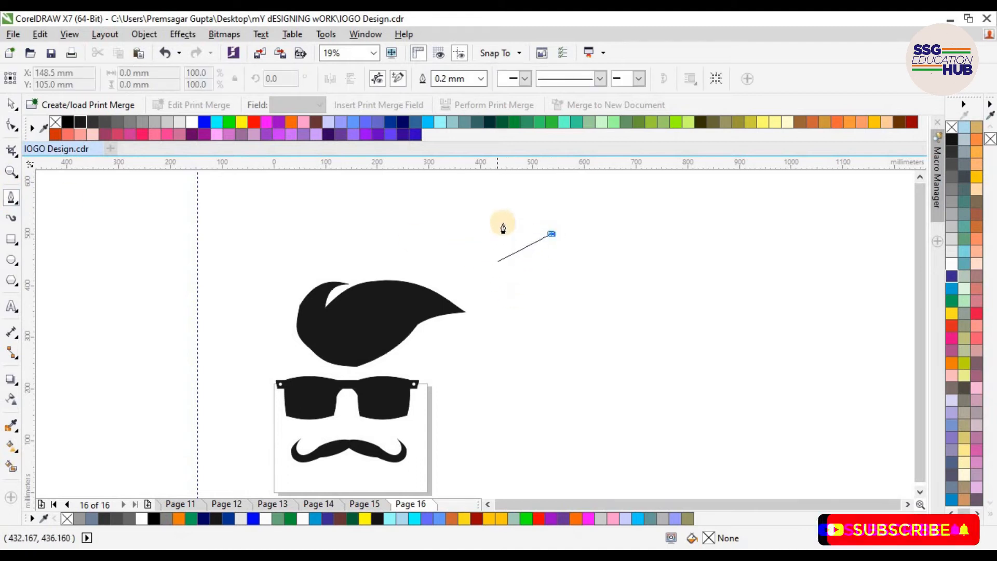
left_click(469, 229)
left_click(492, 354)
left_click(550, 233)
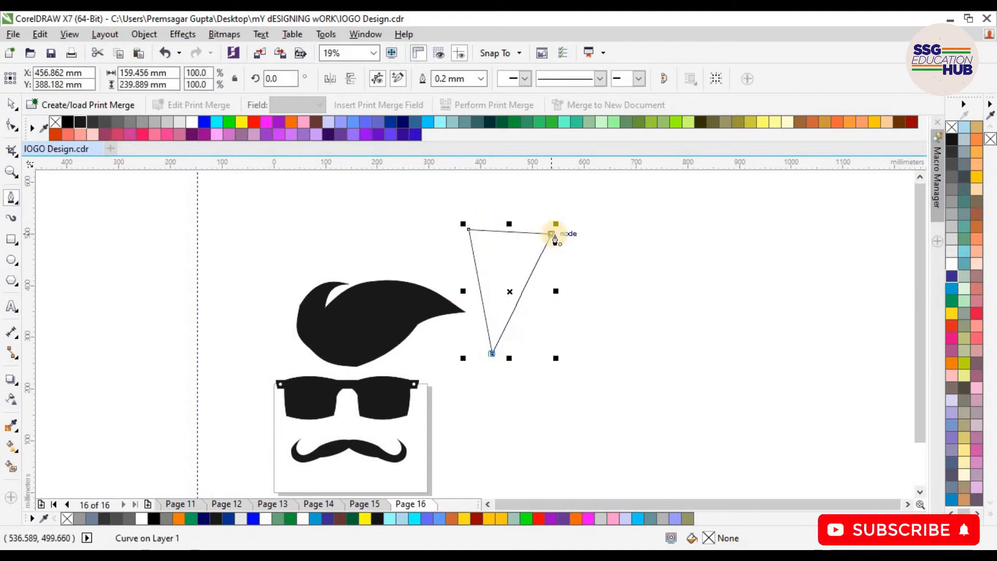
left_click(8, 105)
left_click_drag(423, 186, 598, 405)
Step: Convert the triangle's sides to curves, bowing the top and left sides outward and the right side inward
left_click(11, 124)
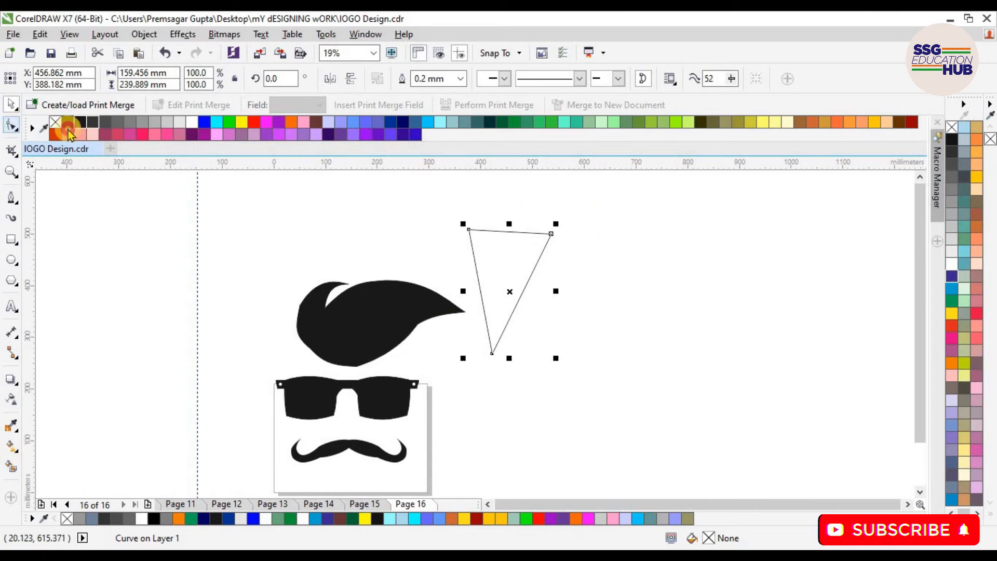
left_click_drag(461, 212, 600, 392)
left_click(203, 77)
left_click_drag(508, 229, 511, 210)
left_click_drag(479, 292, 469, 291)
left_click_drag(523, 291, 510, 288)
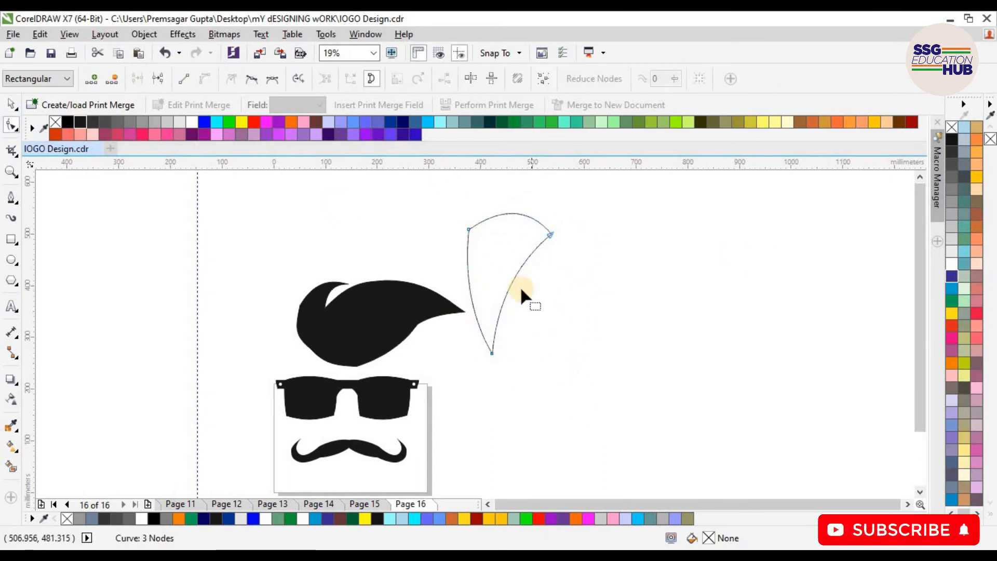
Step: Refine the two long curved sides of the side lock by adjusting the handles of its nodes
left_click(493, 350)
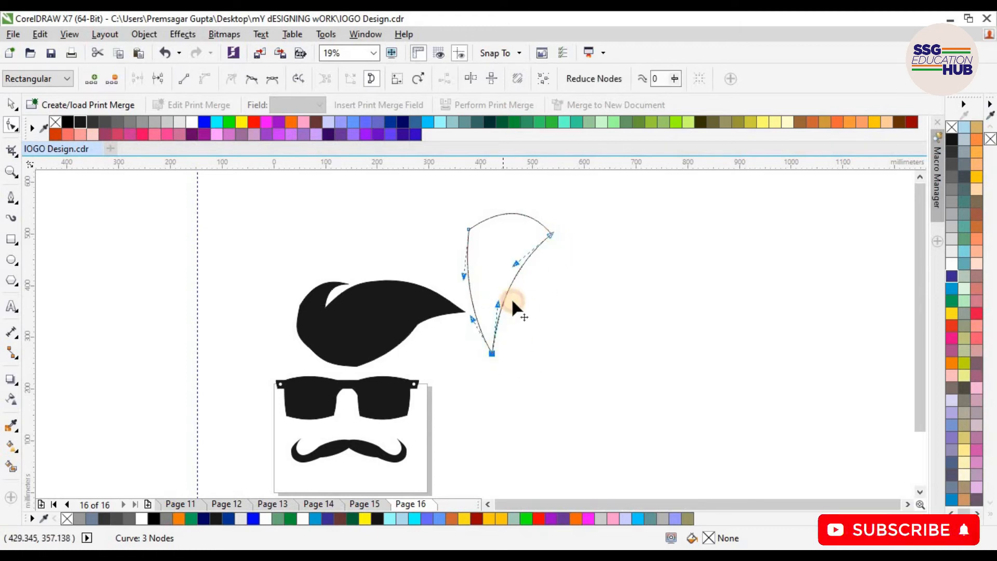
left_click_drag(514, 260, 529, 292)
left_click(551, 234)
left_click(464, 270)
left_click_drag(450, 273, 465, 316)
left_click(510, 191)
Step: Move the side lock onto the hair's left edge and scale it down to about 125 × 189 mm
left_click(11, 104)
left_click_drag(504, 213, 291, 275)
left_click(305, 244)
left_click(304, 245)
scroll(373, 274, "up", 1)
scroll(319, 333, "down", 1)
Step: Enlarge the main hair shape to about 414 × 211 mm and shift it up and right over the side lock
left_click(335, 330)
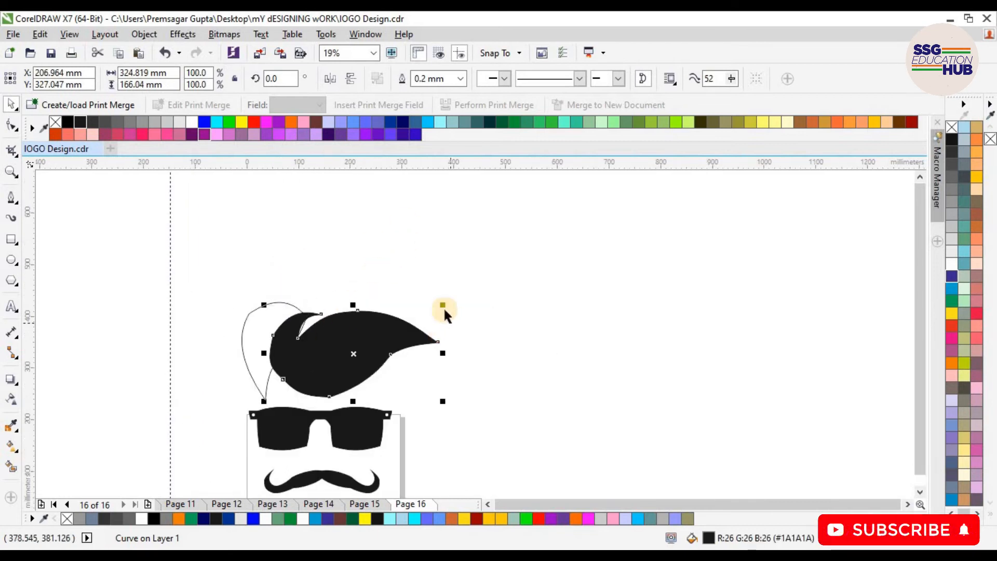
left_click_drag(445, 304, 456, 291)
left_click_drag(372, 347, 384, 319)
Step: Fill the left side lock with the same dark grey as the main hair shape
left_click(241, 328)
left_click(243, 331)
left_click(81, 123)
left_click(476, 312)
Step: Place a horizontally mirrored copy of the side lock on the right side of the hair, above the glasses
scroll(379, 324, "up", 1)
scroll(381, 332, "down", 2)
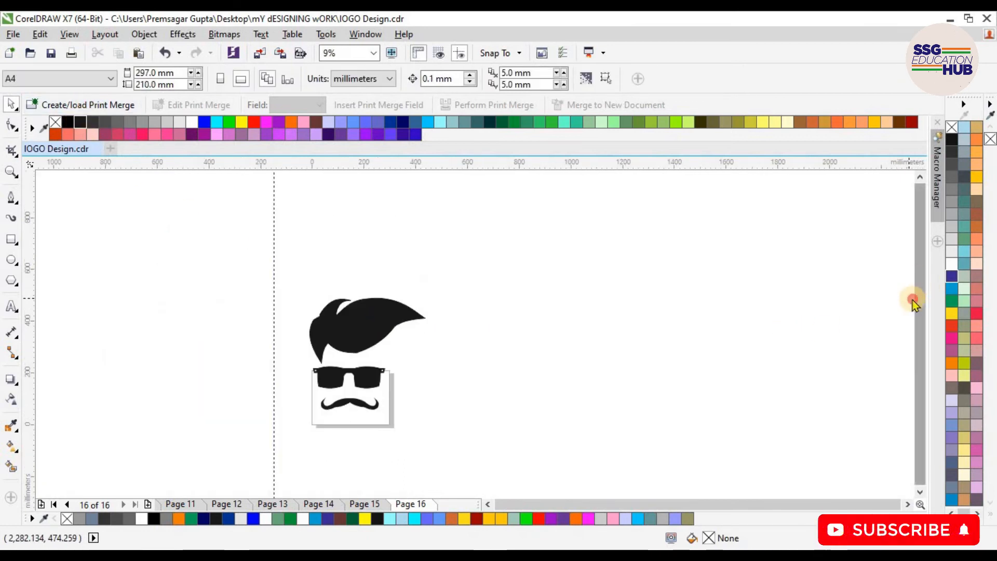
scroll(362, 339, "up", 1)
left_click_drag(921, 321, 921, 356)
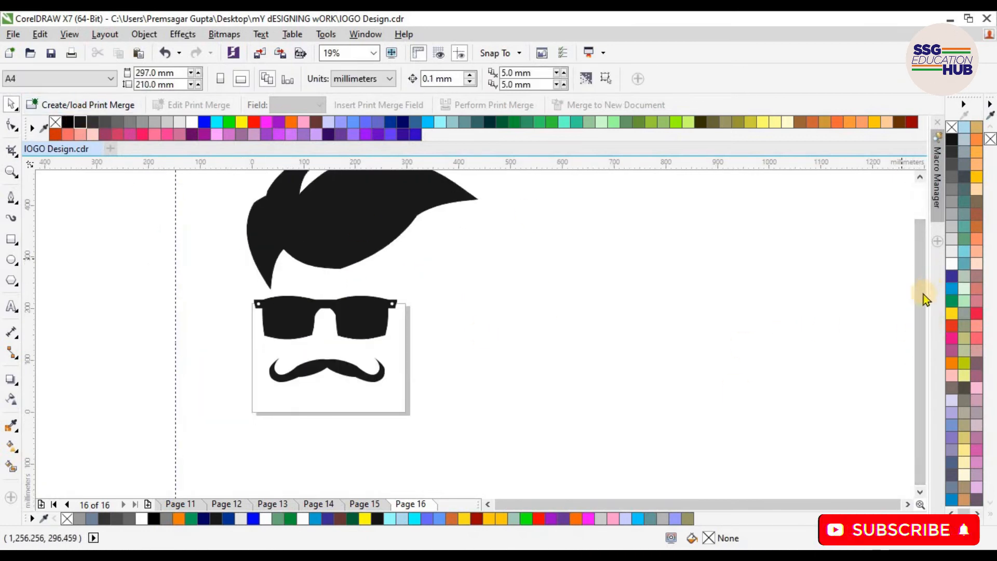
left_click_drag(921, 294, 921, 270)
left_click_drag(255, 266, 401, 265)
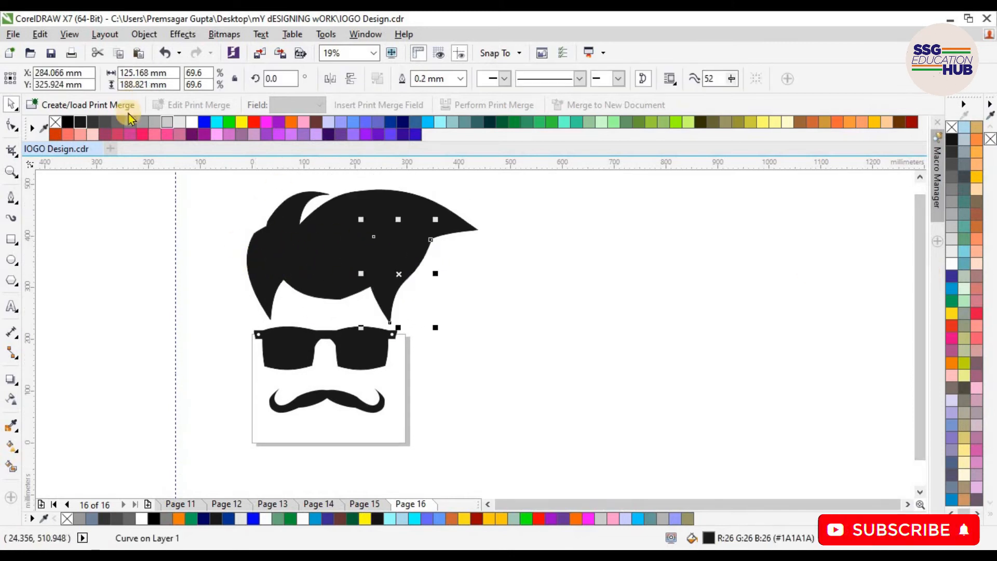
left_click(329, 81)
left_click(456, 296)
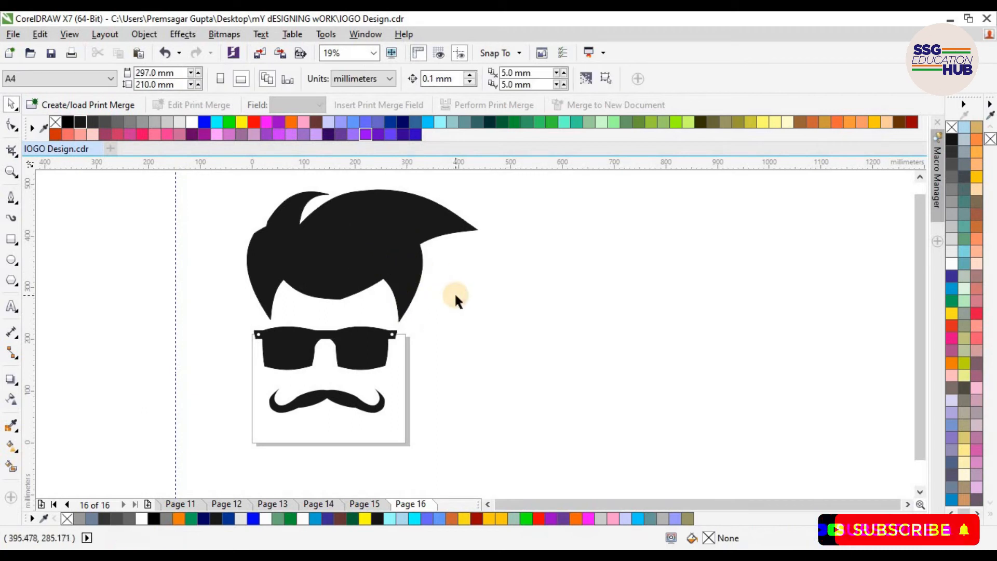
Step: Adjust the curve nodes around the notch beside the main hair shape's upper-left tip
scroll(457, 296, "down", 2)
scroll(403, 252, "up", 2)
left_click(375, 250)
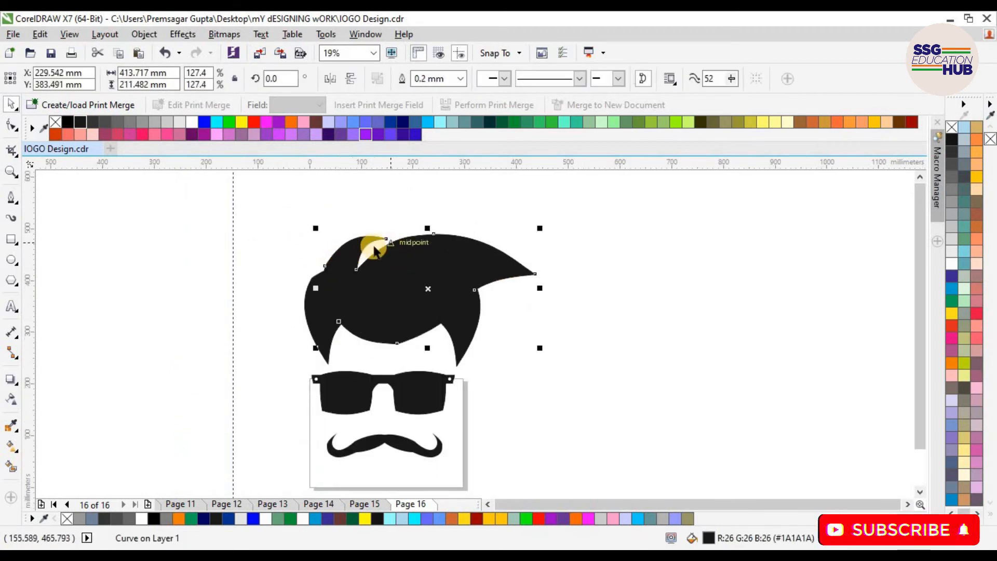
left_click(10, 127)
left_click(367, 266)
left_click_drag(364, 247, 384, 235)
scroll(367, 251, "up", 1)
left_click(347, 288)
left_click(441, 215)
left_click(11, 105)
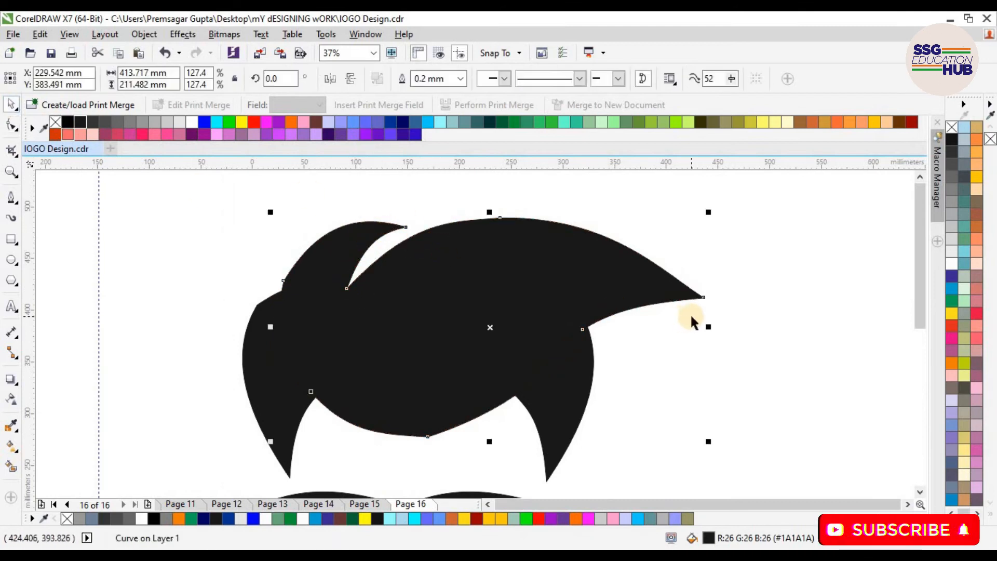
Step: Create a centered, smaller copy of the main hair shape about 385 × 197 mm on top of the original
scroll(722, 364, "down", 2)
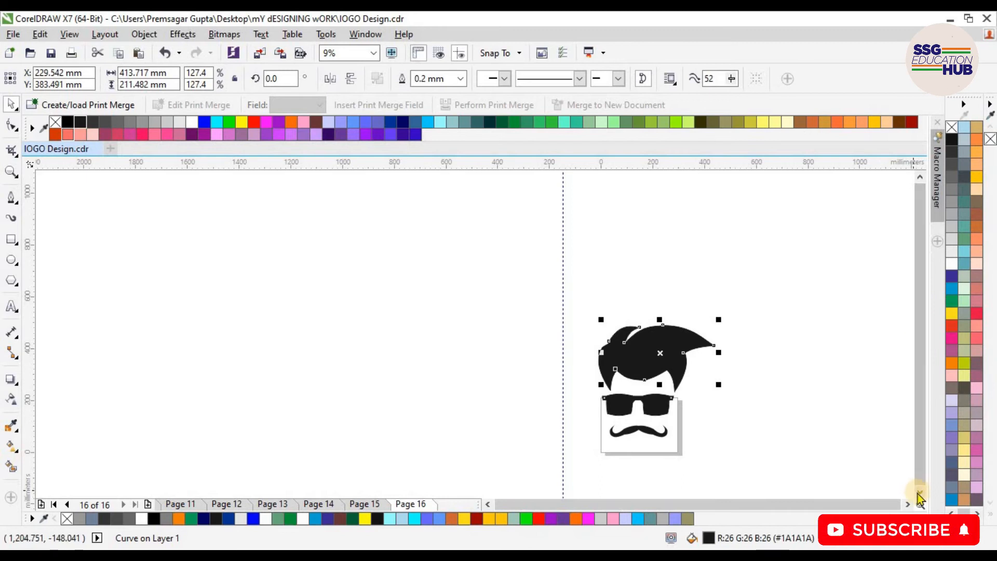
scroll(652, 296, "up", 1)
scroll(782, 318, "up", 1)
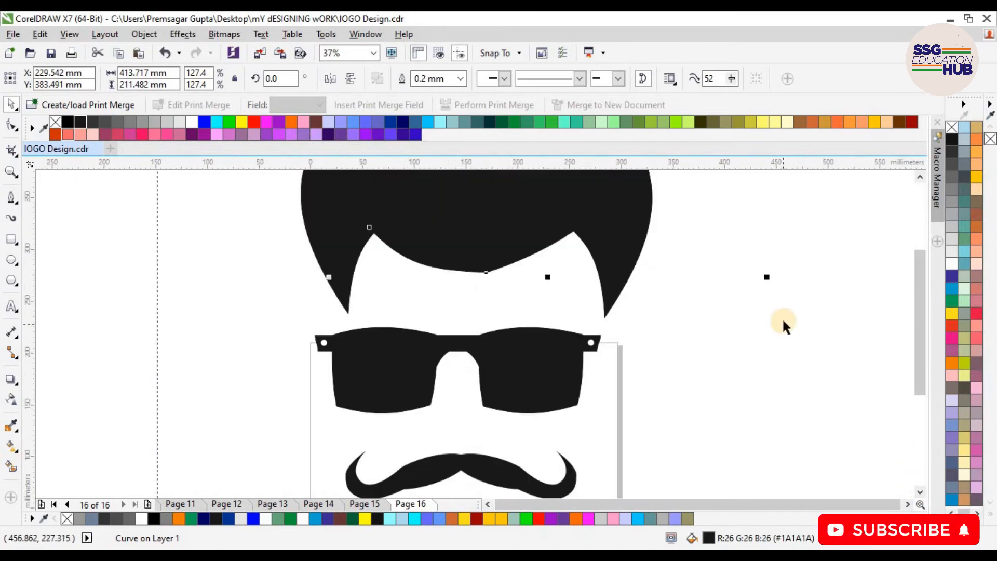
scroll(769, 291, "down", 1)
left_click_drag(774, 184, 779, 187)
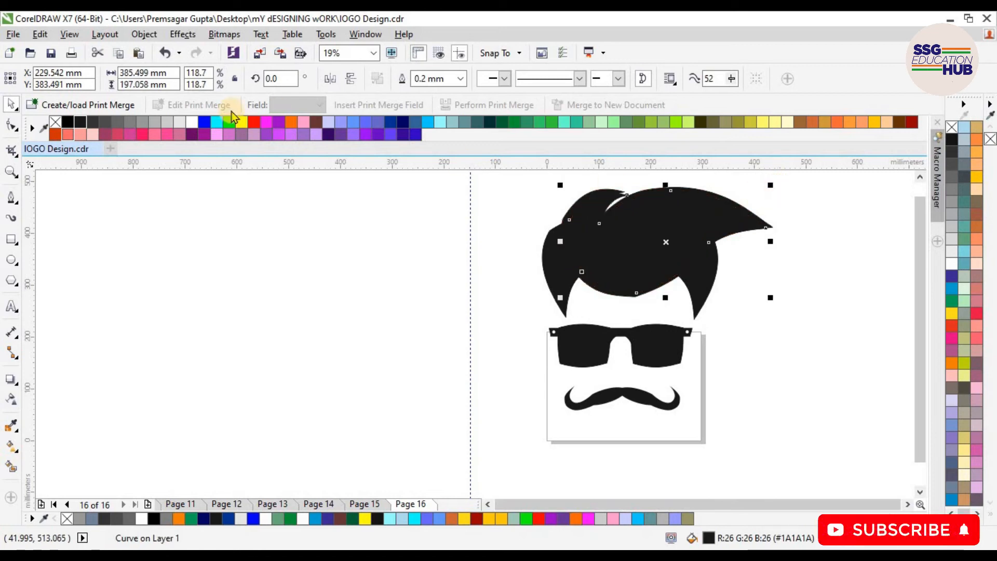
Step: Try several grey fills on the inner hair copy and settle on #333333
left_click(94, 122)
left_click(105, 122)
left_click(117, 122)
left_click(105, 122)
left_click(81, 123)
left_click(93, 122)
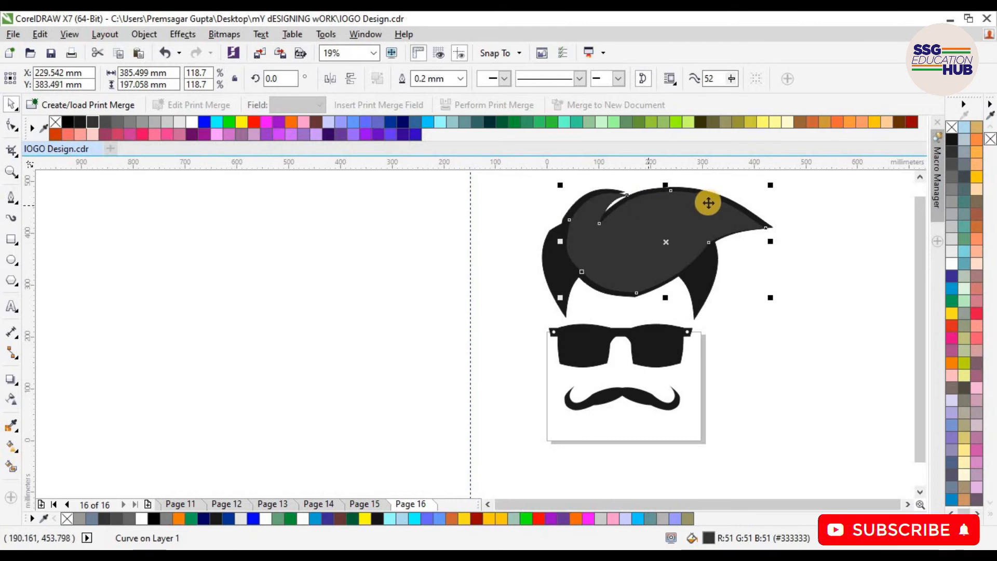
Step: Create another centered hair copy scaled down to about 354 × 181 mm and fill it with black
left_click(706, 202)
left_click(682, 259)
left_click_drag(772, 298, 764, 293)
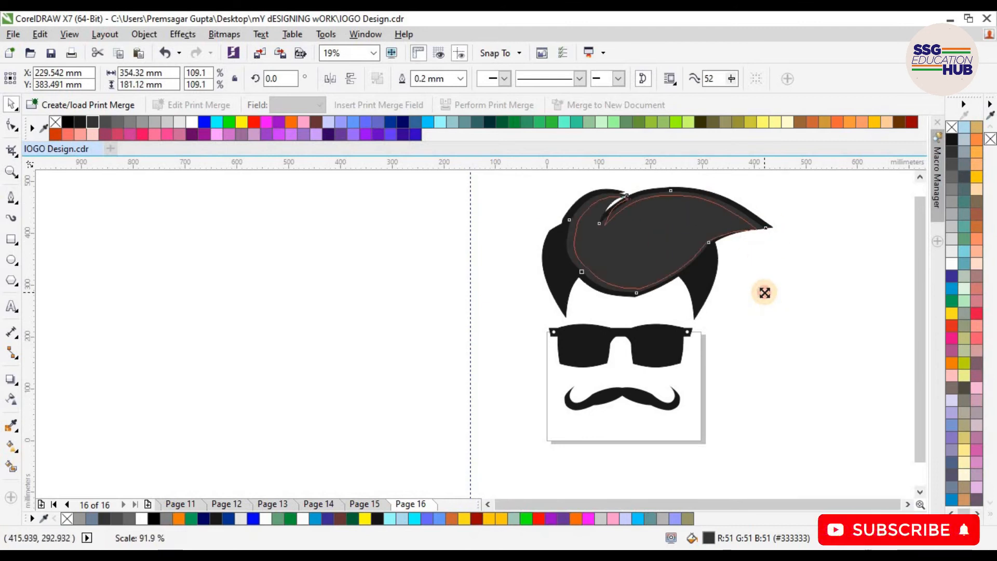
left_click(68, 122)
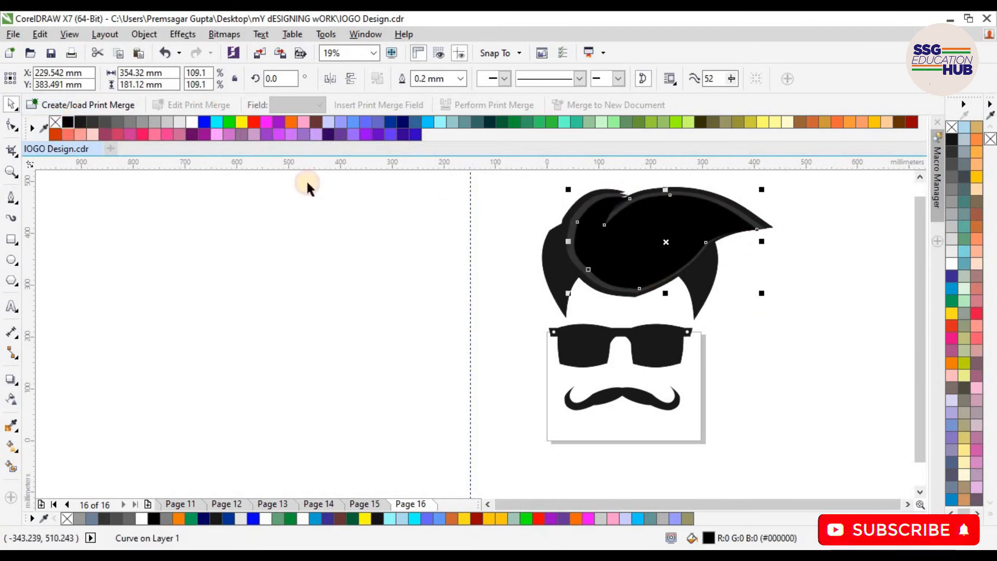
Step: Fill the innermost hair copy and the left side lock with #1A1A1A
left_click(80, 124)
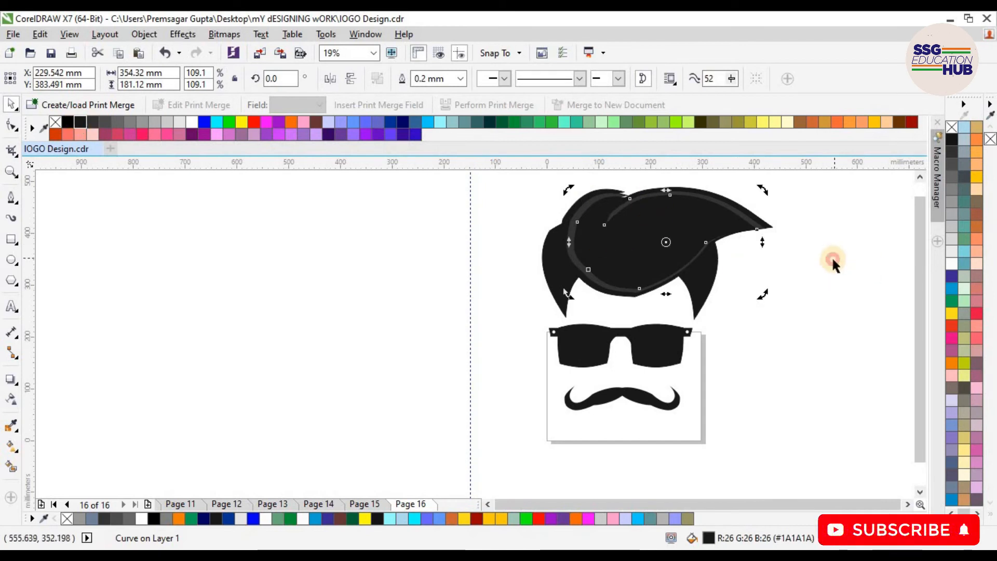
left_click(565, 263)
left_click_drag(535, 322, 540, 315)
left_click(79, 122)
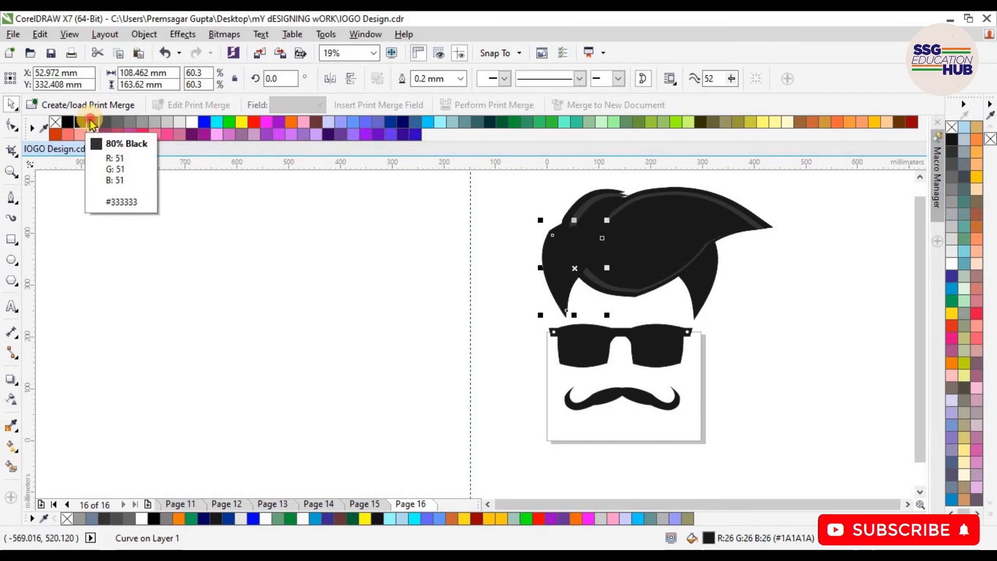
right_click(618, 254)
mouse_move(629, 383)
left_click(784, 408)
left_click(391, 260)
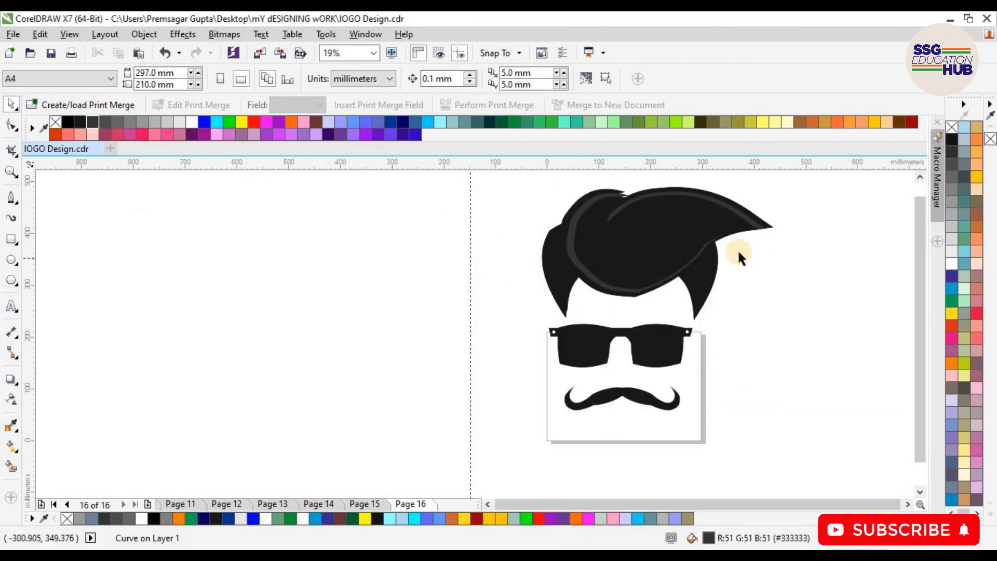
Step: Select both moustache halves and move them up about 7 mm, closer to the sunglasses
scroll(737, 249, "up", 1)
scroll(737, 249, "down", 1)
scroll(704, 344, "down", 1)
scroll(695, 378, "up", 2)
scroll(693, 379, "down", 1)
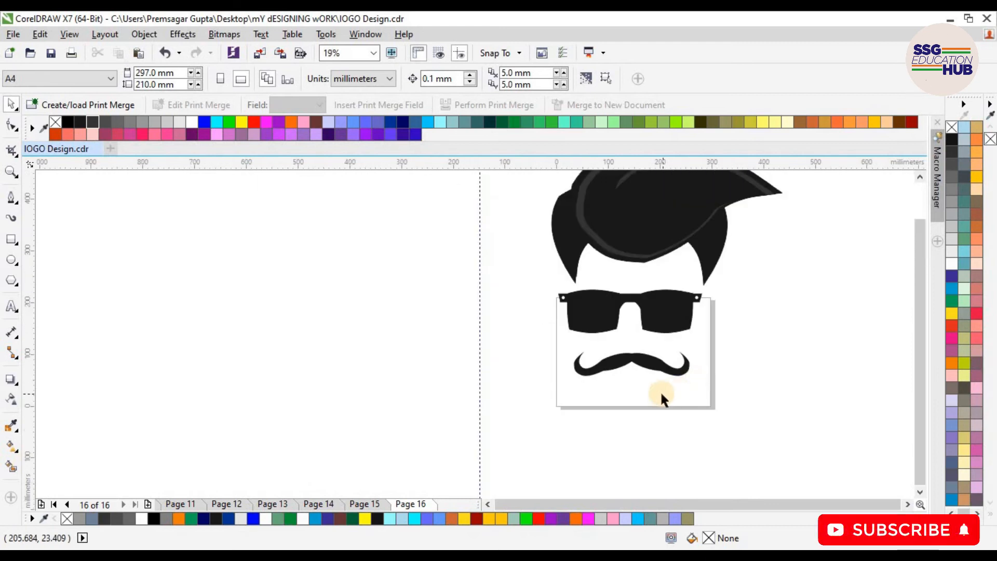
scroll(612, 357, "down", 1)
scroll(674, 361, "up", 1)
scroll(534, 348, "down", 1)
scroll(517, 347, "up", 1)
left_click_drag(512, 345, 655, 391)
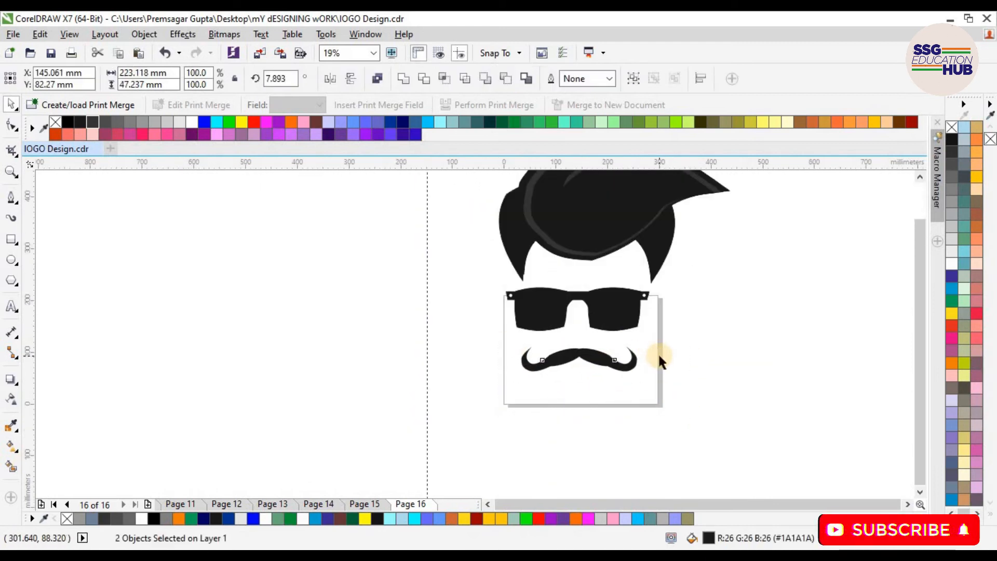
scroll(912, 318, "up", 1)
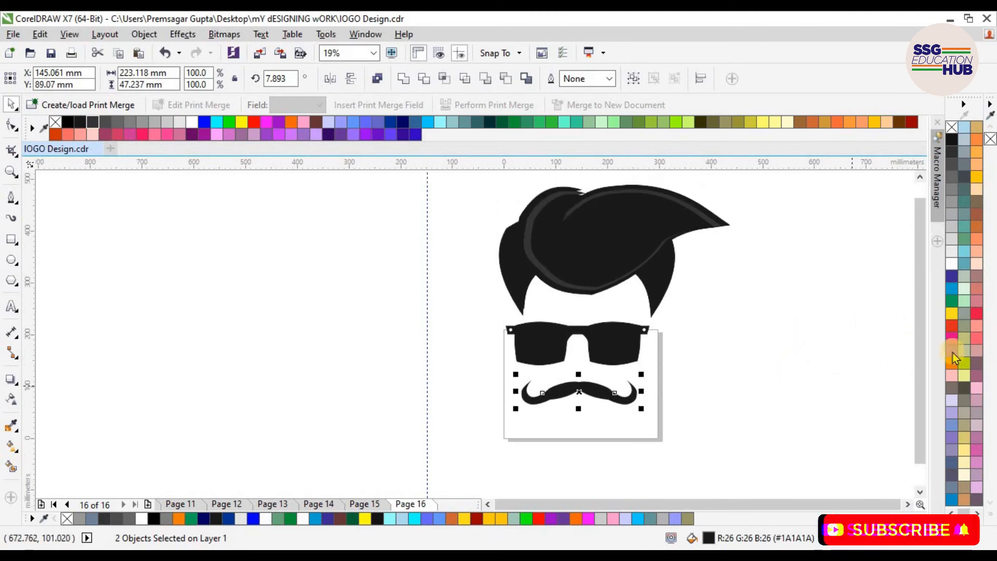
Step: Draw a closed triangle about 125 × 99 mm below the right half of the moustache with the Pen tool
scroll(907, 372, "down", 1)
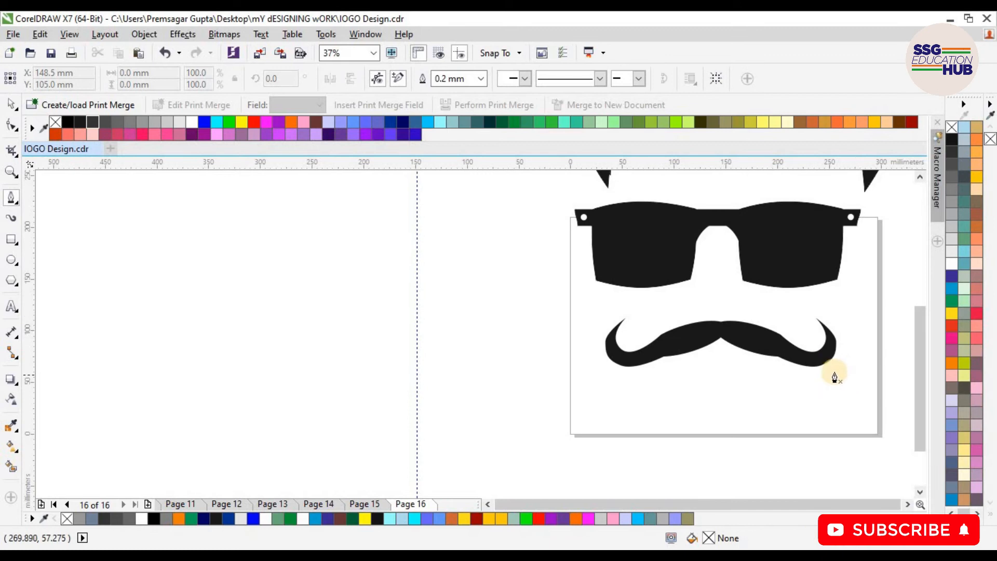
left_click(839, 366)
left_click(709, 424)
left_click(796, 469)
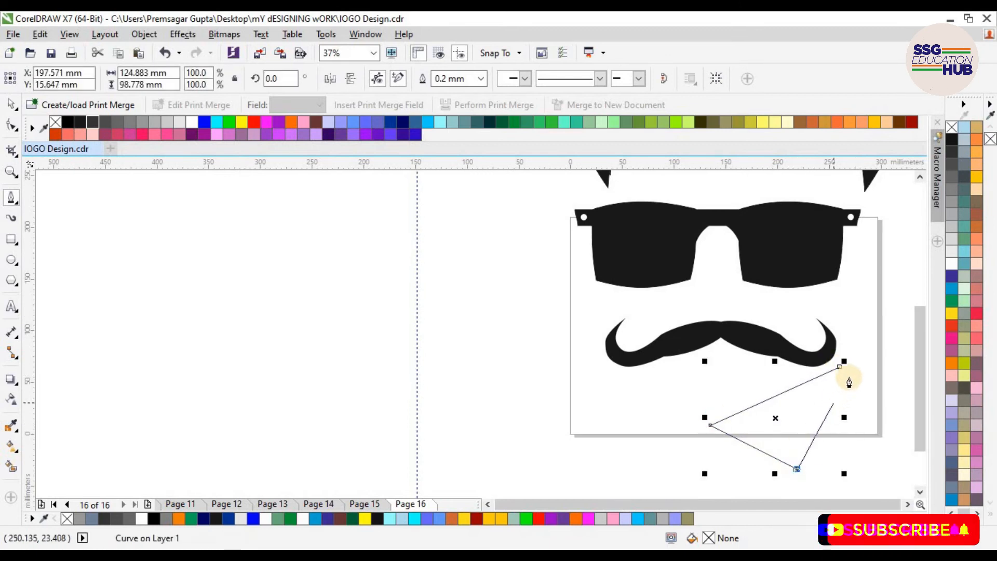
left_click(840, 367)
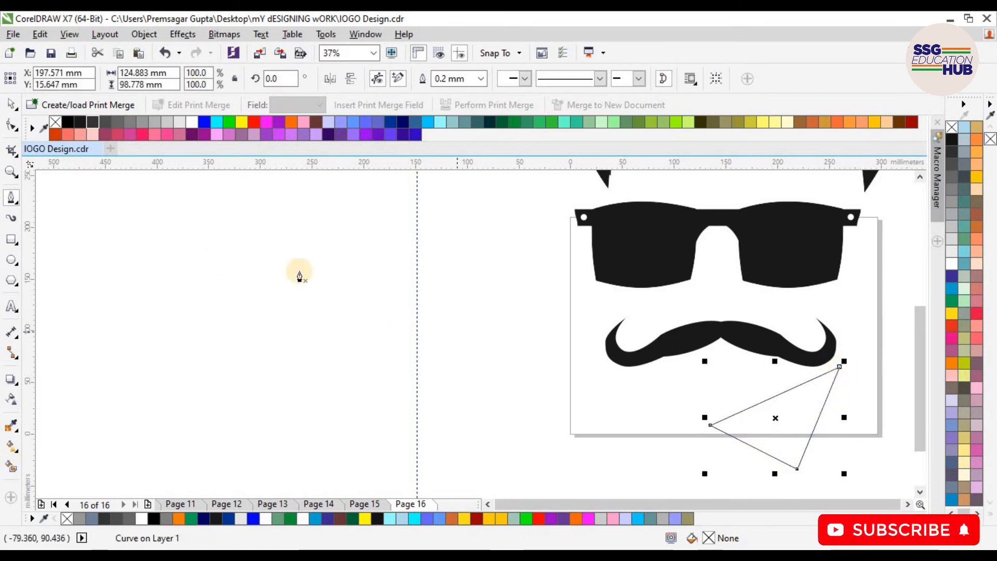
left_click(11, 104)
Step: Move the triangle about 10 mm to the right beneath the moustache
left_click_drag(920, 387, 920, 415)
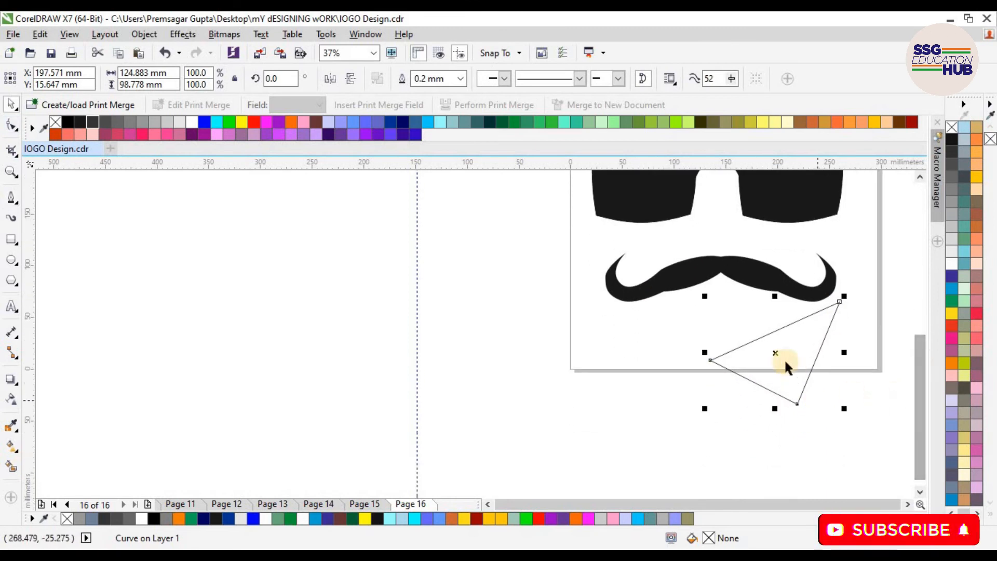
left_click_drag(776, 354, 786, 353)
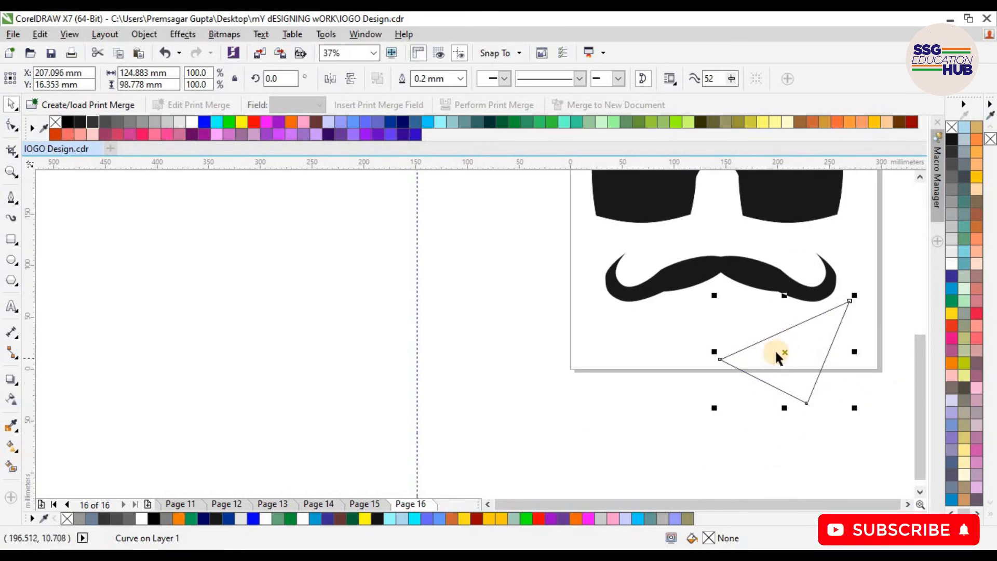
left_click(781, 353)
left_click(786, 354)
left_click(786, 353)
double_click(786, 354)
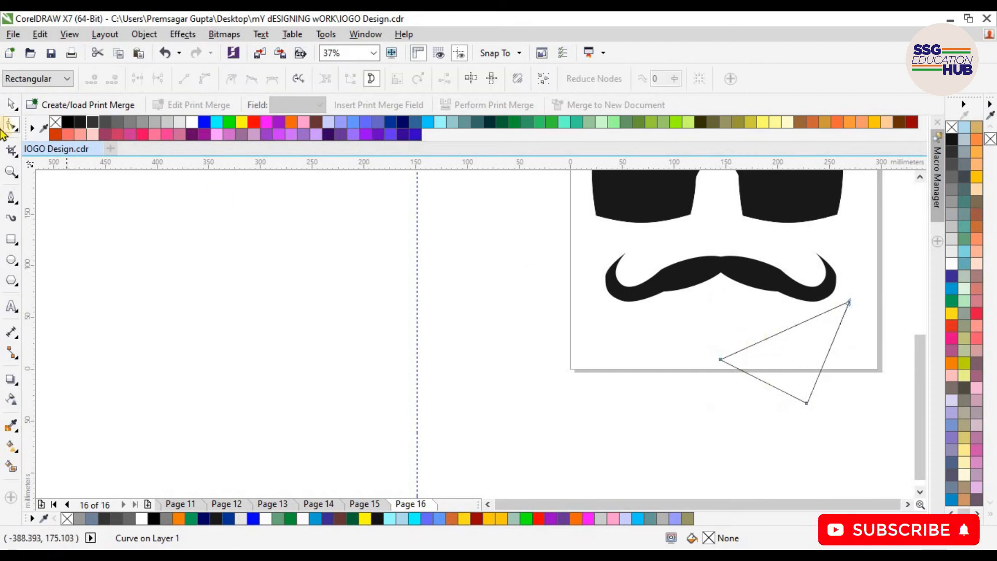
Step: Convert the triangle's edges to curves, bowing its upper edge outward and its right edge inward to form a bow tie wing
left_click_drag(715, 276, 872, 426)
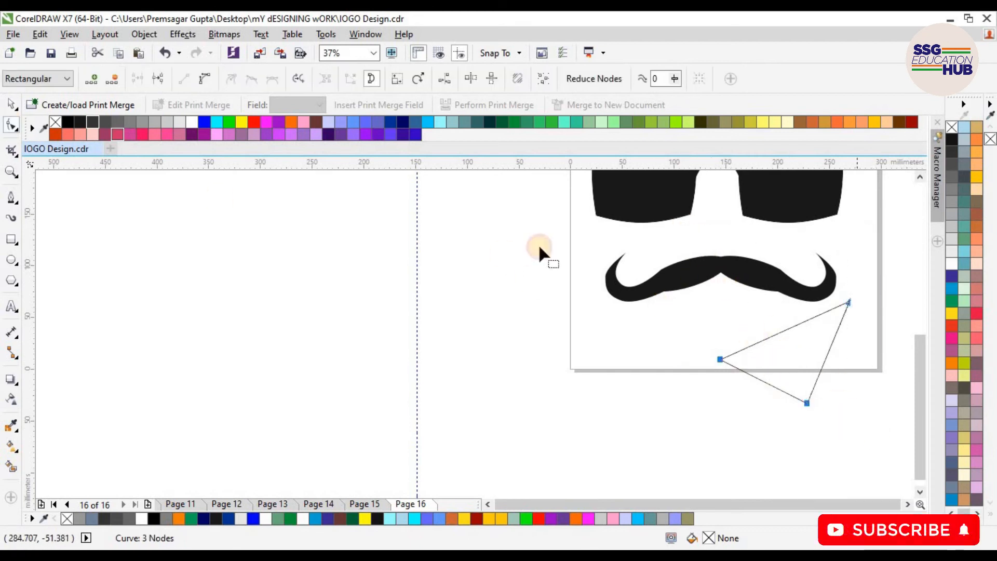
left_click(772, 335)
left_click_drag(777, 329, 779, 369)
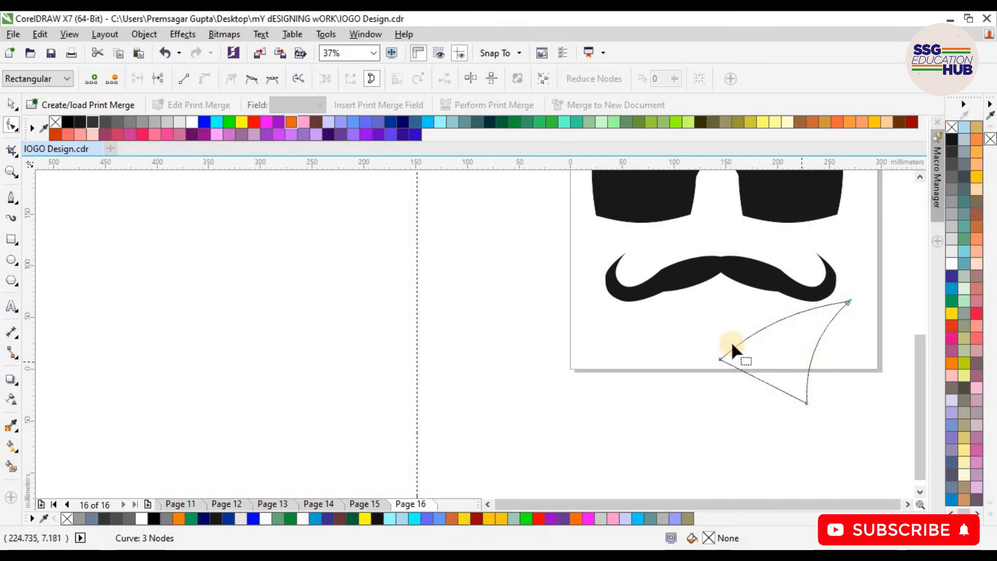
Step: Fill the bow tie wing with #1A1A1A and remove its outline
left_click(94, 122)
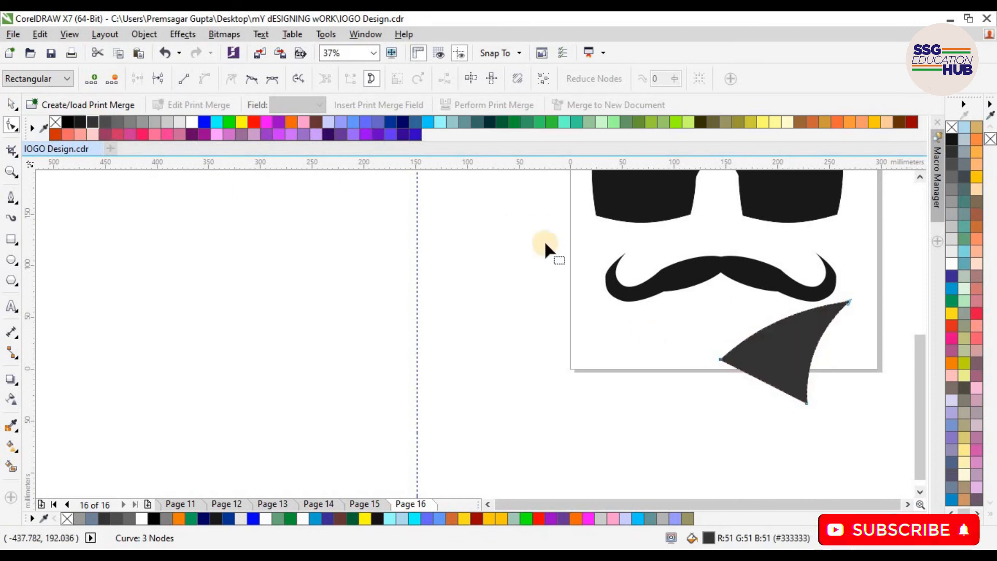
left_click(56, 121)
left_click(79, 121)
right_click(58, 121)
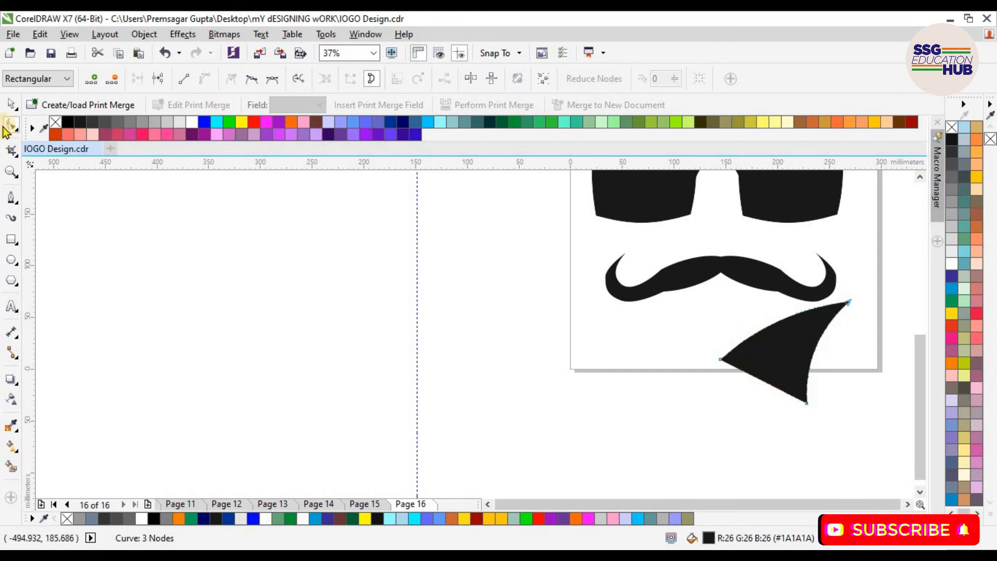
left_click(10, 105)
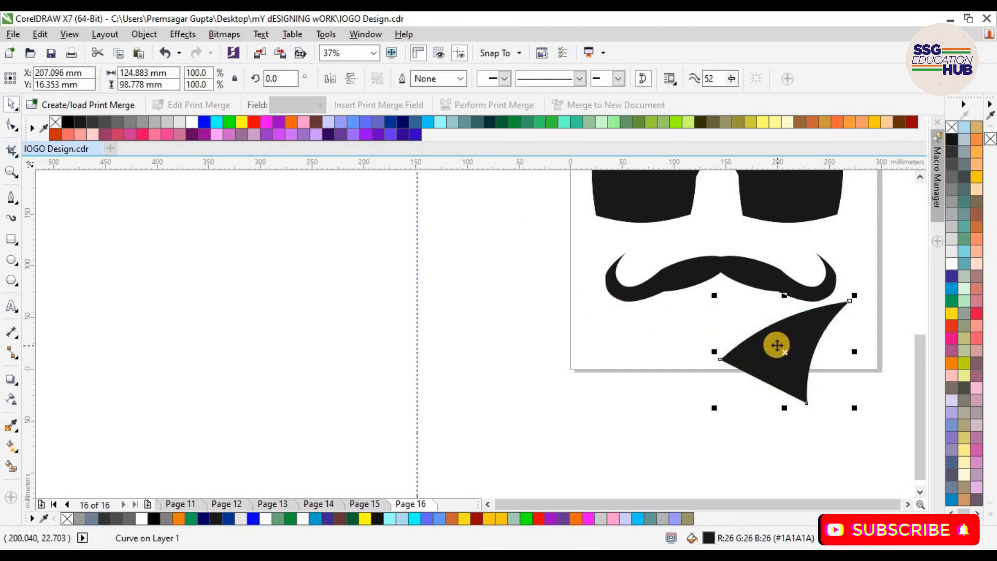
Step: Duplicate the wing, mirror the copy horizontally, and place it on the left so the two inner tips meet
key("plus")
left_click(330, 79)
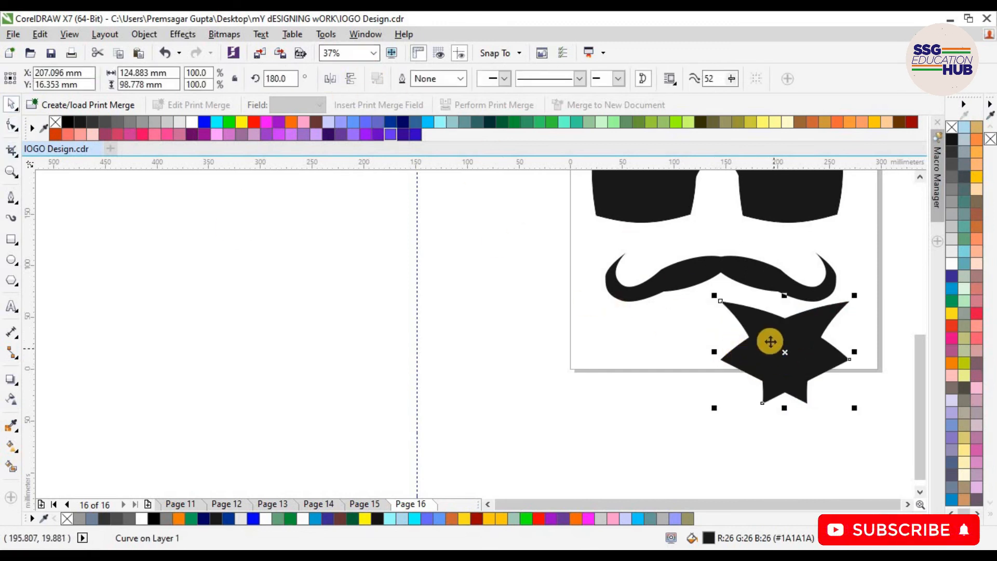
left_click_drag(766, 341, 645, 342)
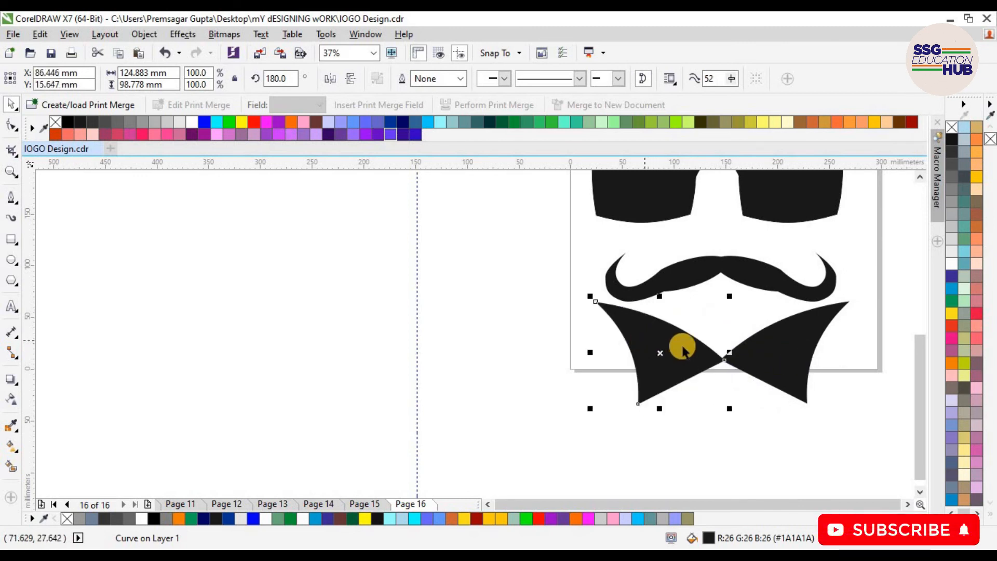
scroll(644, 342, "down", 2)
scroll(645, 342, "up", 1)
scroll(644, 342, "up", 2)
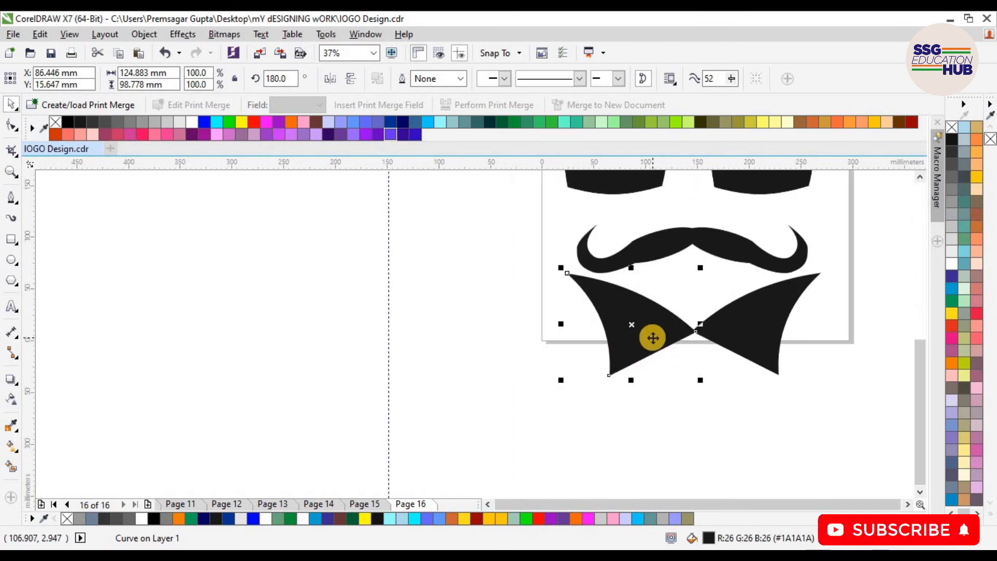
left_click_drag(670, 336, 666, 338)
Step: Select both bow tie wings and scale them down together to about 140 mm wide below the moustache
scroll(772, 351, "down", 2)
scroll(852, 368, "down", 1)
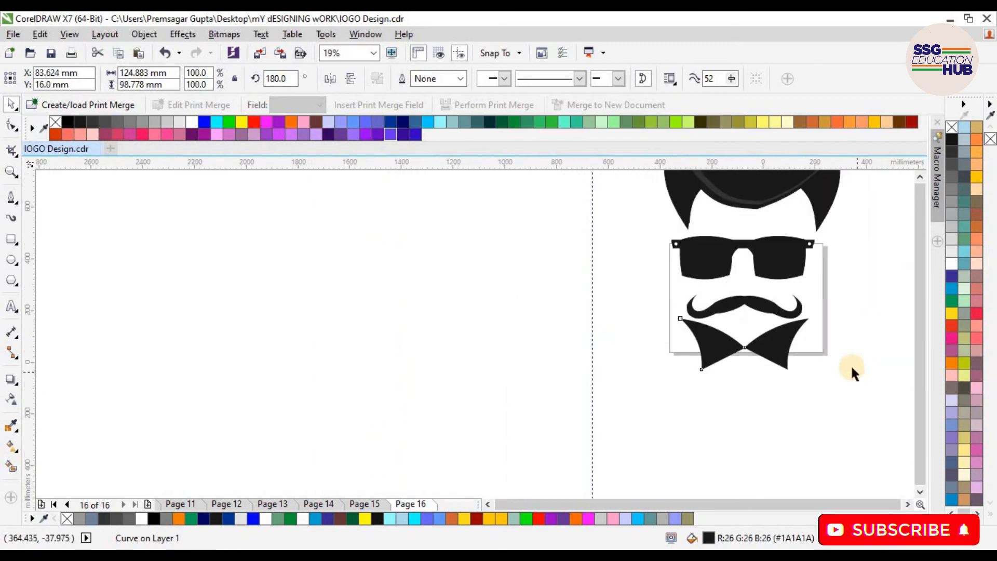
scroll(859, 351, "up", 1)
left_click_drag(650, 332, 794, 385)
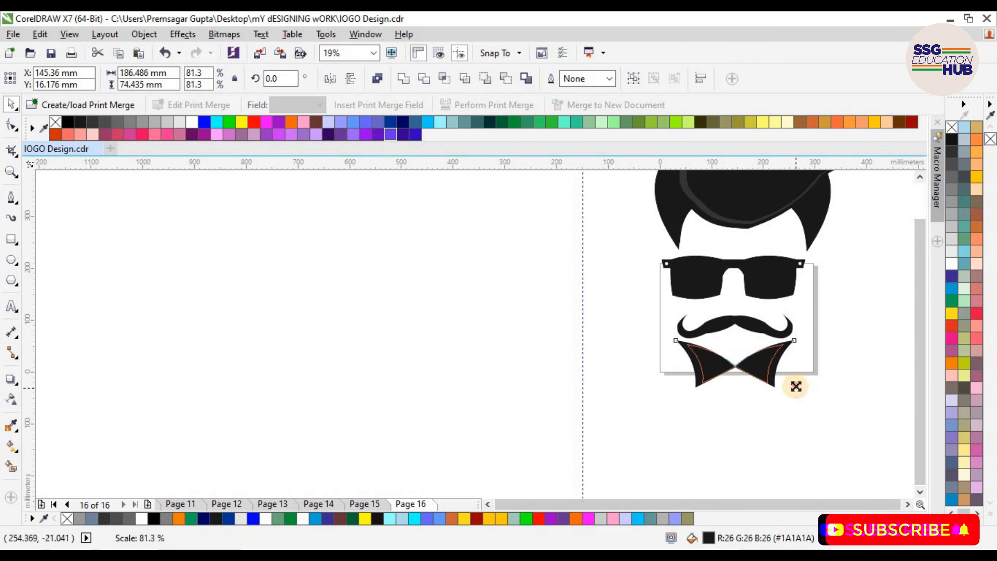
left_click(748, 384)
Step: Draw a square about 94.5 mm wide on the empty area, convert it to curves, and delete its lower-right node
scroll(734, 391, "up", 2)
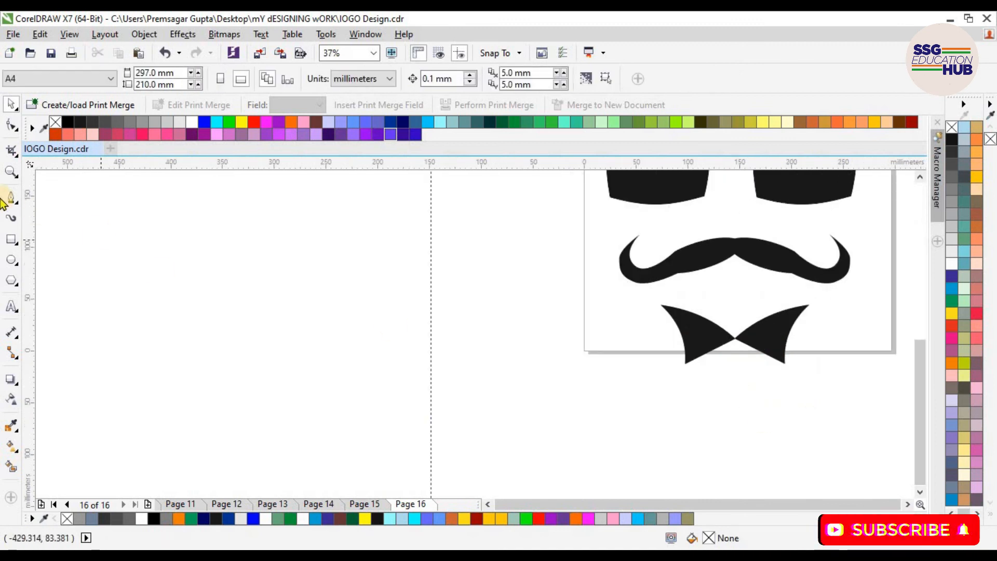
left_click(12, 239)
left_click_drag(202, 231, 301, 328)
key("F10")
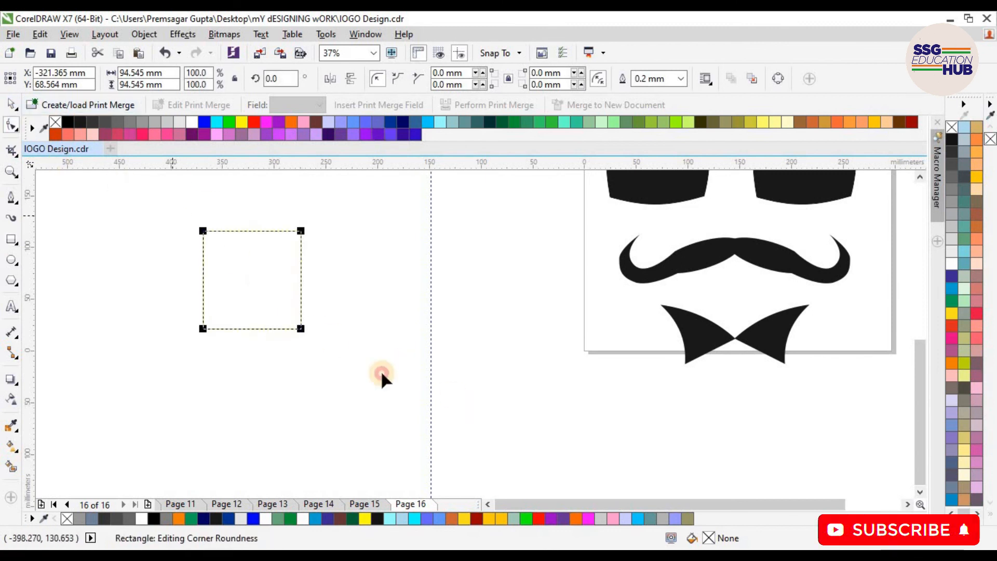
key("ctrl+q")
left_click(300, 328)
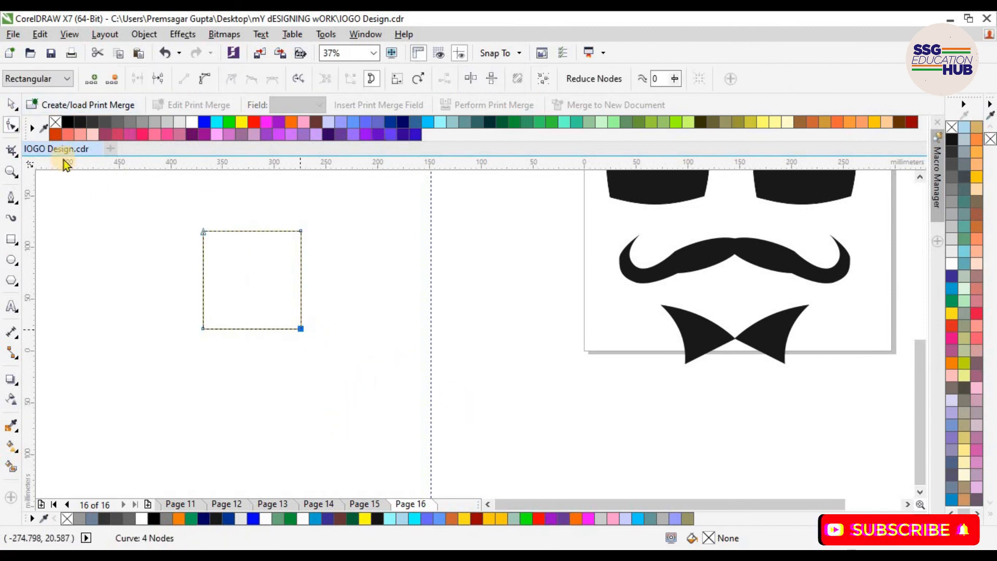
left_click(111, 78)
Step: Rotate the new triangle to about 134.8° so it points downward and move it onto the bow tie's center
key("space")
left_click(272, 251)
left_click_drag(306, 226, 187, 282)
left_click(321, 279)
left_click_drag(323, 275, 763, 344)
Step: Scale the downward-pointing triangle to about 42 × 21 mm and center it where the bow tie wings meet
left_click(255, 285)
left_click_drag(806, 418, 734, 352)
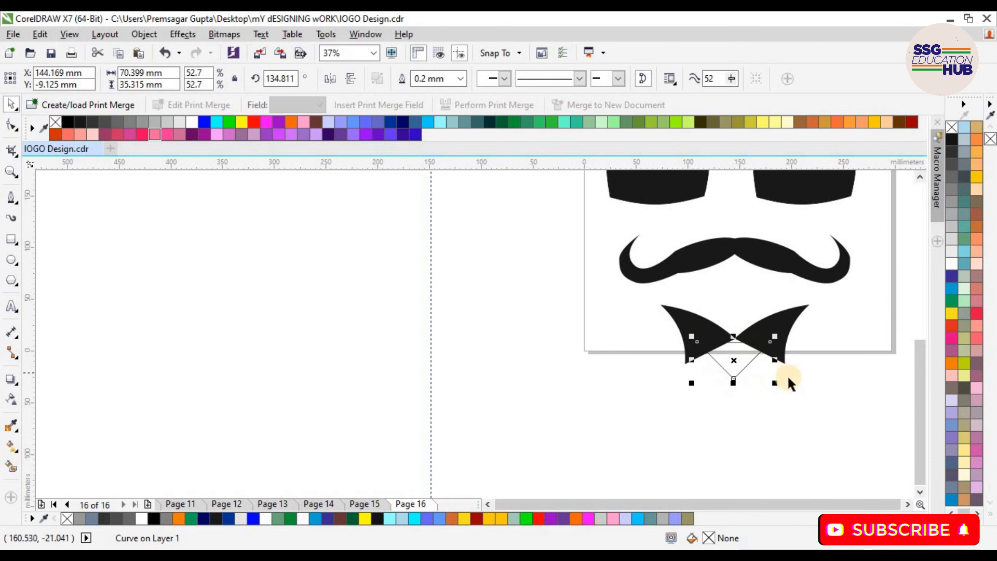
left_click_drag(775, 380, 759, 374)
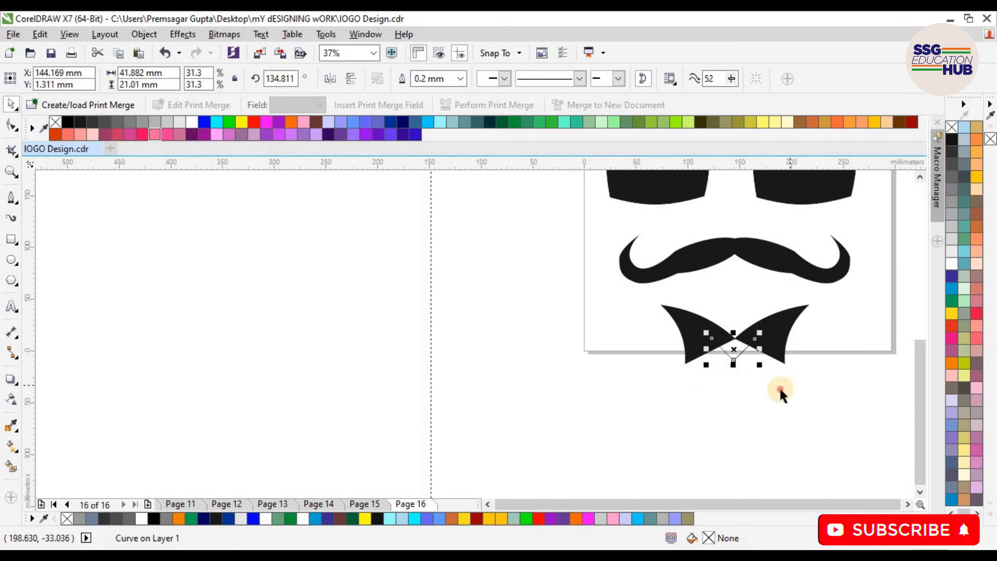
left_click(779, 389)
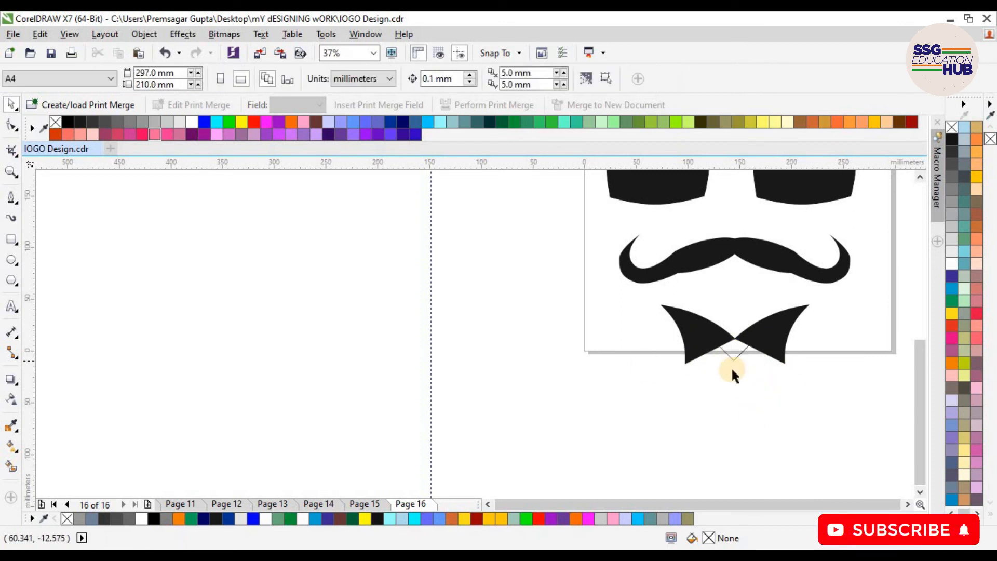
Step: Fill the small center triangle of the bow tie with #1A1A1A
left_click(82, 122)
left_click(613, 179)
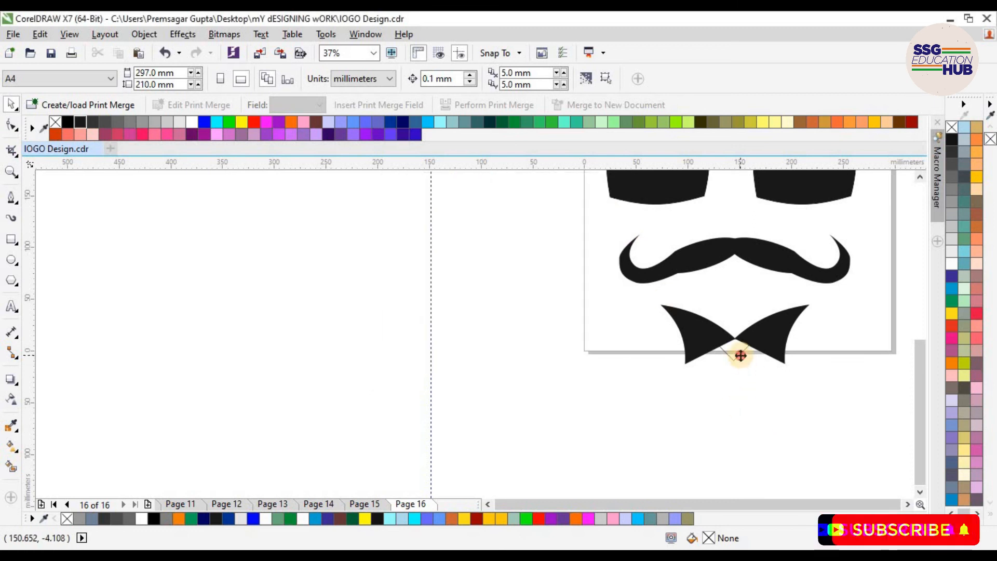
left_click(740, 355)
left_click(80, 122)
left_click(703, 369)
left_click(734, 355)
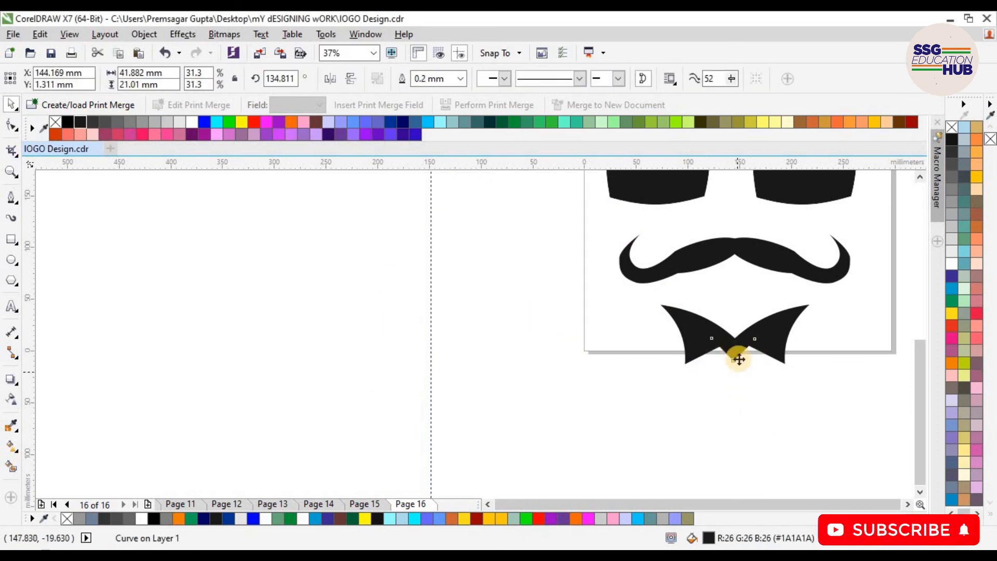
left_click(756, 393)
Step: Examine the complete face logo from the hair down to the bow tie
scroll(756, 392, "down", 1)
scroll(597, 242, "down", 1)
left_click_drag(574, 201, 761, 366)
left_click(675, 317)
key("z")
left_click_drag(569, 200, 734, 394)
left_click_drag(352, 182, 587, 433)
left_click_drag(702, 506, 526, 511)
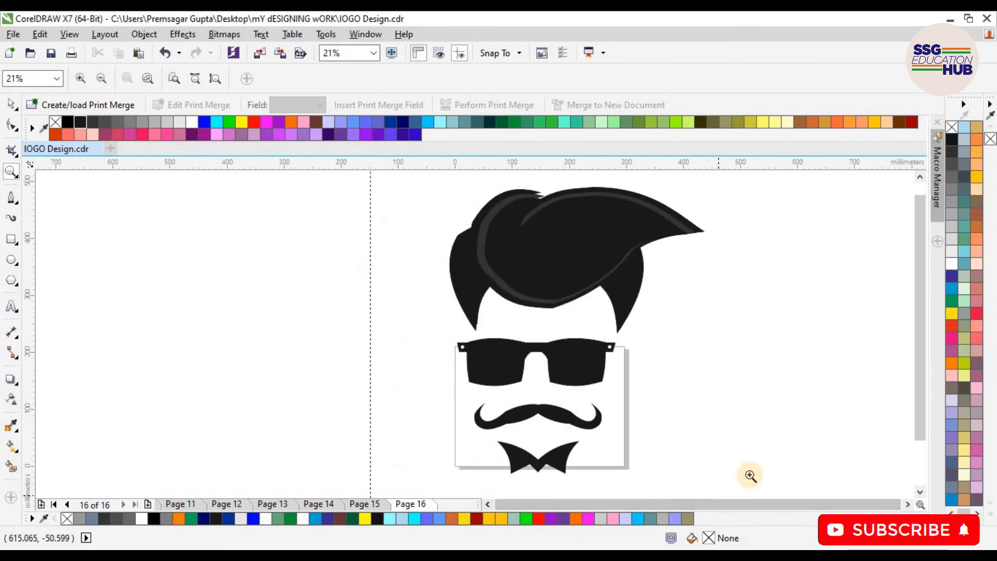